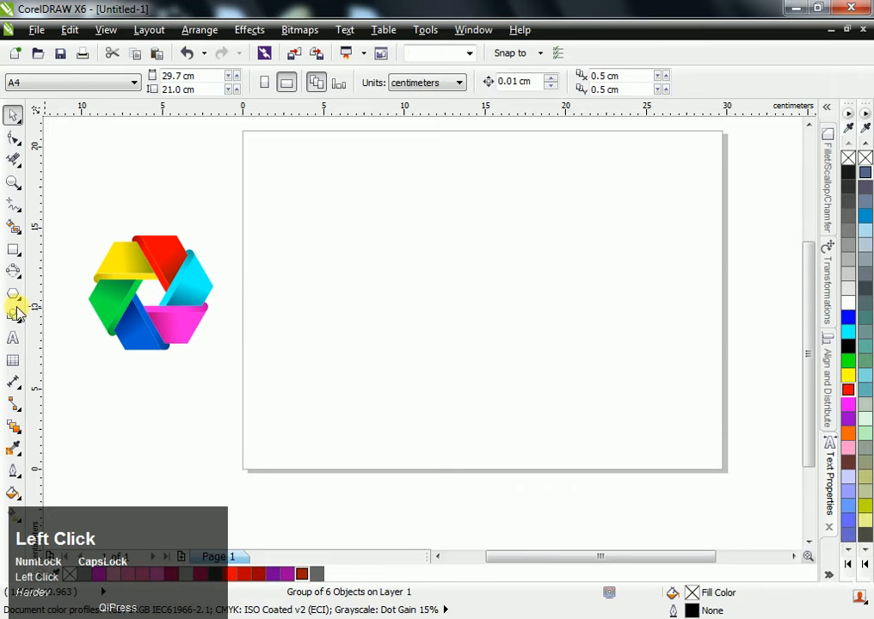
- Draw a six-sided polygon about 2.75 cm wide near the page centre
{"action": "left_click", "coordinate": [467, 285], "text": "ctrl"}
{"action": "left_click_drag", "start_coordinate": [473, 290], "coordinate": [526, 319]}
{"action": "left_click", "coordinate": [482, 303]}
{"action": "left_click", "coordinate": [480, 289]}
{"action": "scroll", "coordinate": [486, 296], "scroll_direction": "up", "scroll_amount": 1}
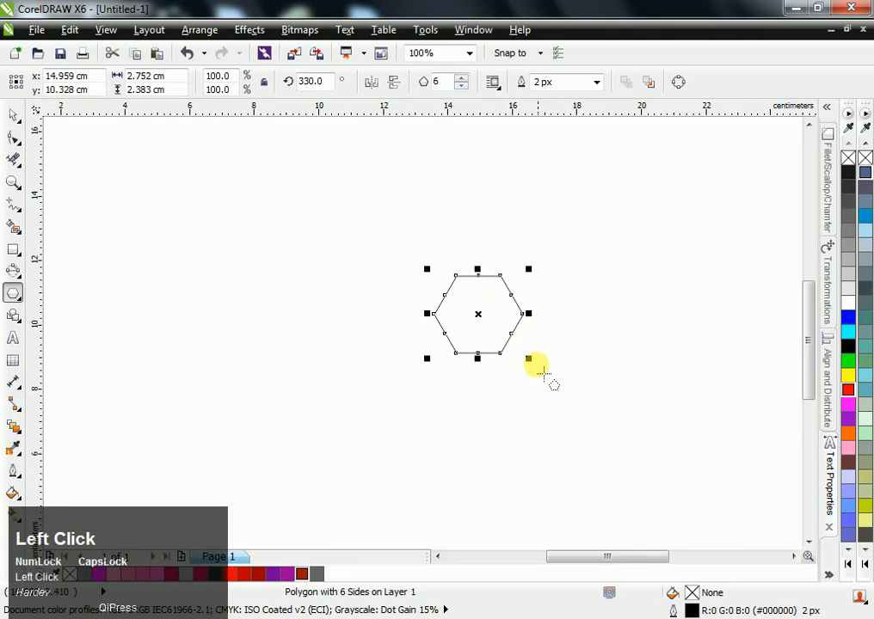
- Make an enlarged copy of the hexagon around the same centre, about 10 cm wide
{"action": "left_click_drag", "start_coordinate": [530, 359], "coordinate": [646, 481]}
{"action": "right_click", "coordinate": [645, 480]}
{"action": "left_click", "coordinate": [390, 289]}
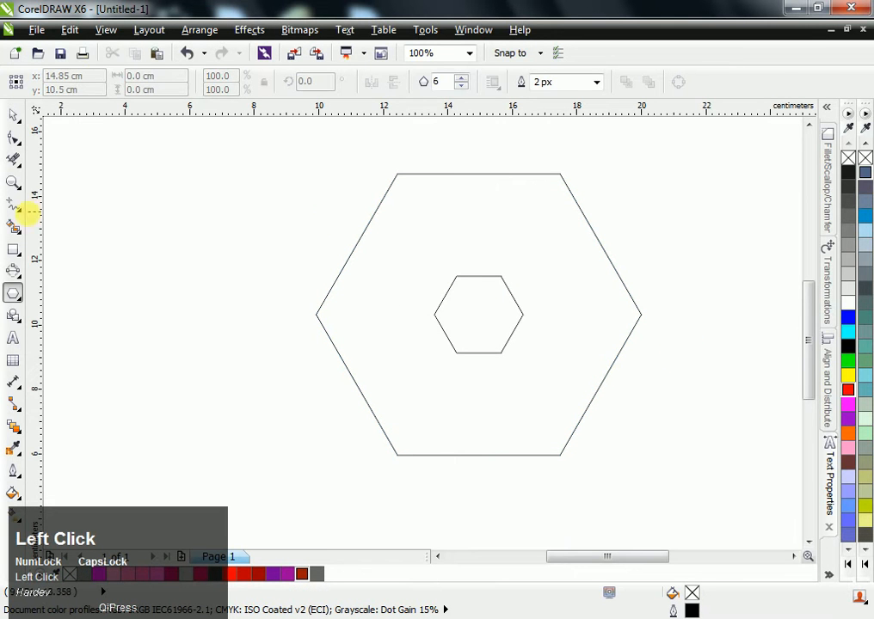
- Draw a line extending the small hexagon's upper-right side past the large hexagon's top edge, and place a parallel copy just to its right
{"action": "left_click", "coordinate": [15, 206]}
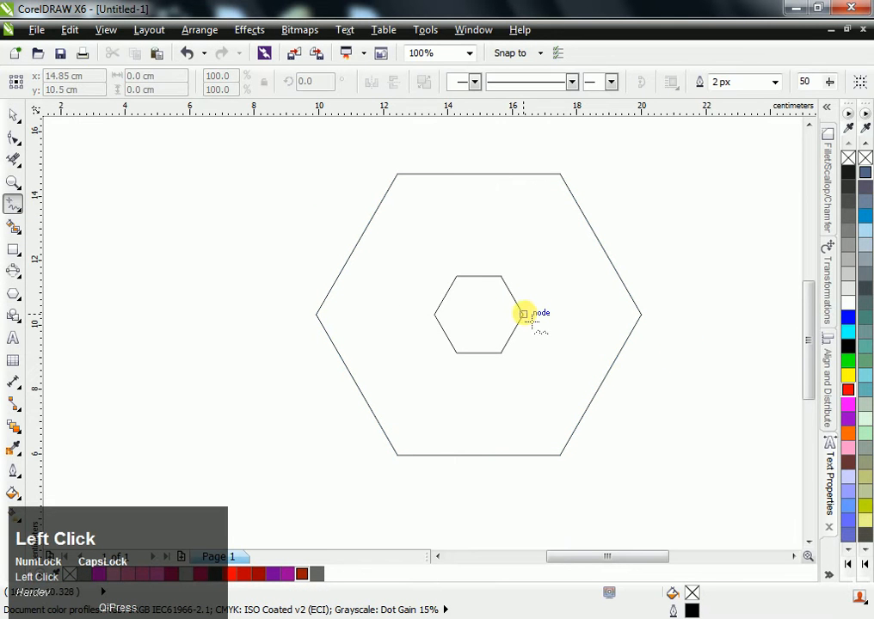
{"action": "left_click_drag", "start_coordinate": [511, 296], "coordinate": [420, 137]}
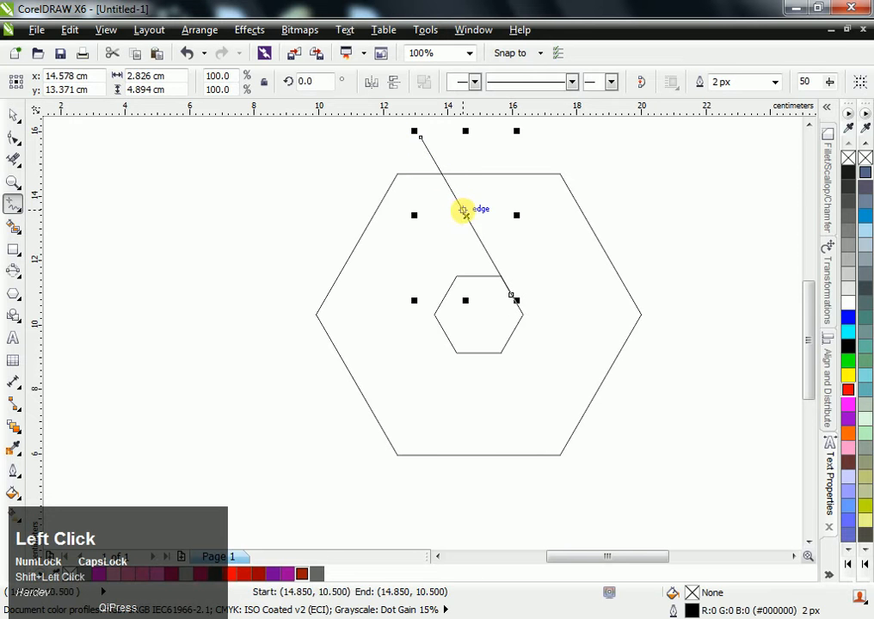
{"action": "key", "text": "space"}
{"action": "left_click_drag", "start_coordinate": [464, 212], "coordinate": [478, 216]}
{"action": "right_click", "coordinate": [478, 217], "text": "shift"}
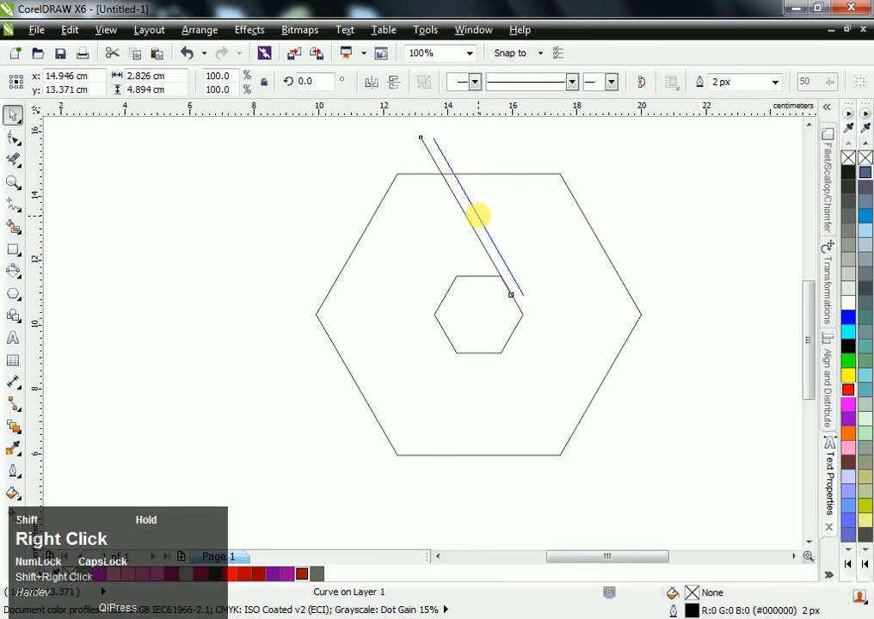
{"action": "left_click", "coordinate": [572, 182]}
- Draw a line about 1.6 cm long extending the large hexagon's upper-right side upward, and group it with the two diagonal lines
{"action": "key", "text": "space"}
{"action": "left_click", "coordinate": [563, 182]}
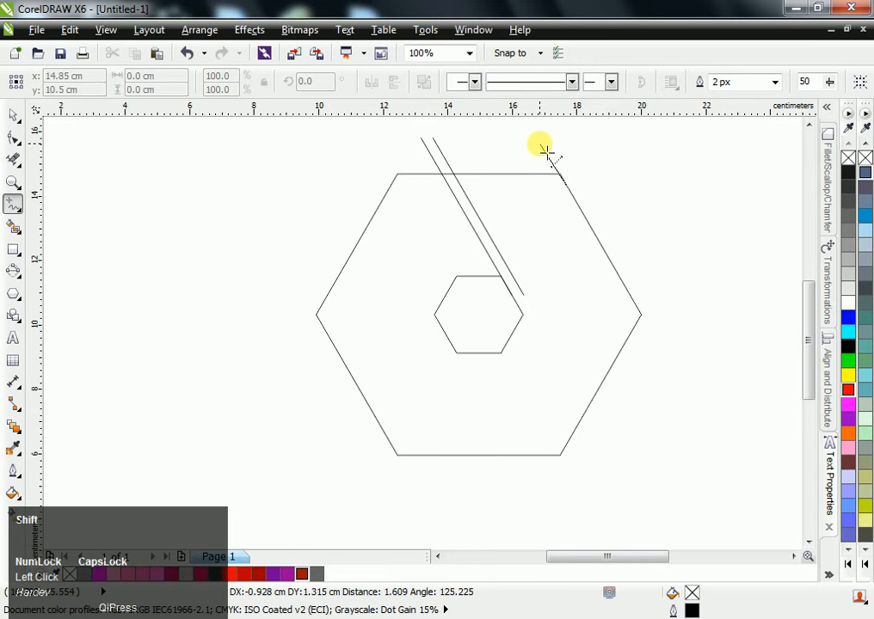
{"action": "left_click", "coordinate": [546, 150]}
{"action": "key", "text": "space"}
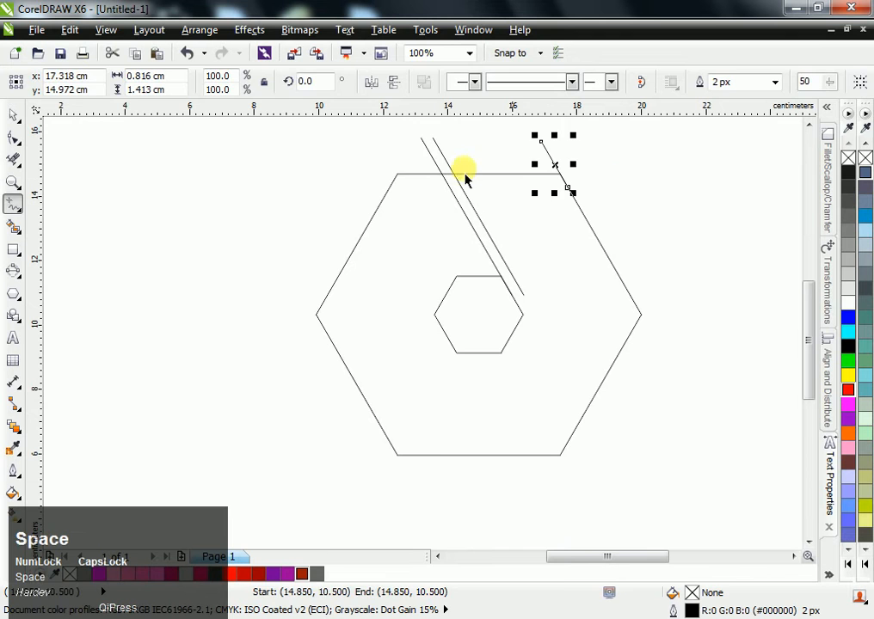
{"action": "left_click_drag", "start_coordinate": [389, 126], "coordinate": [664, 322]}
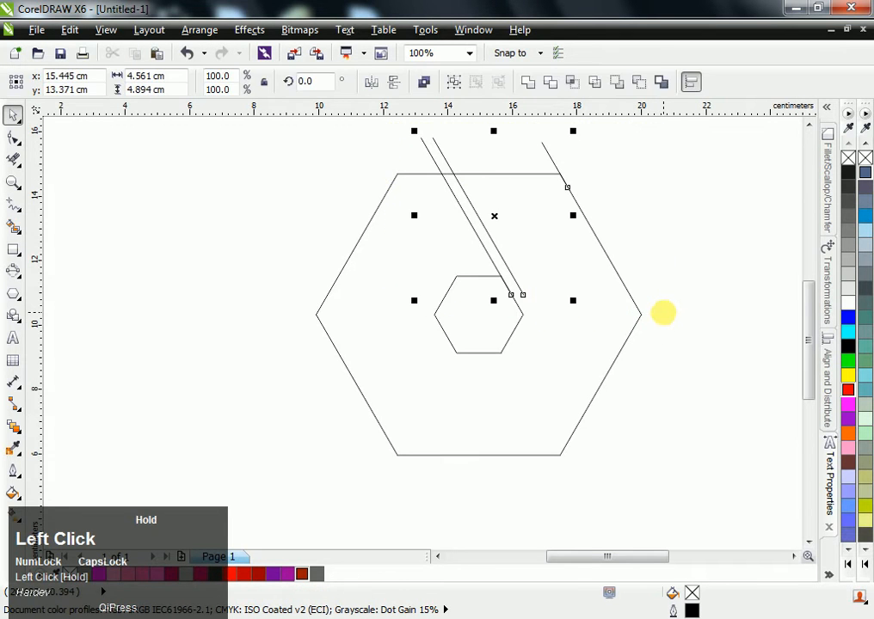
{"action": "key", "text": "ctrl+g"}
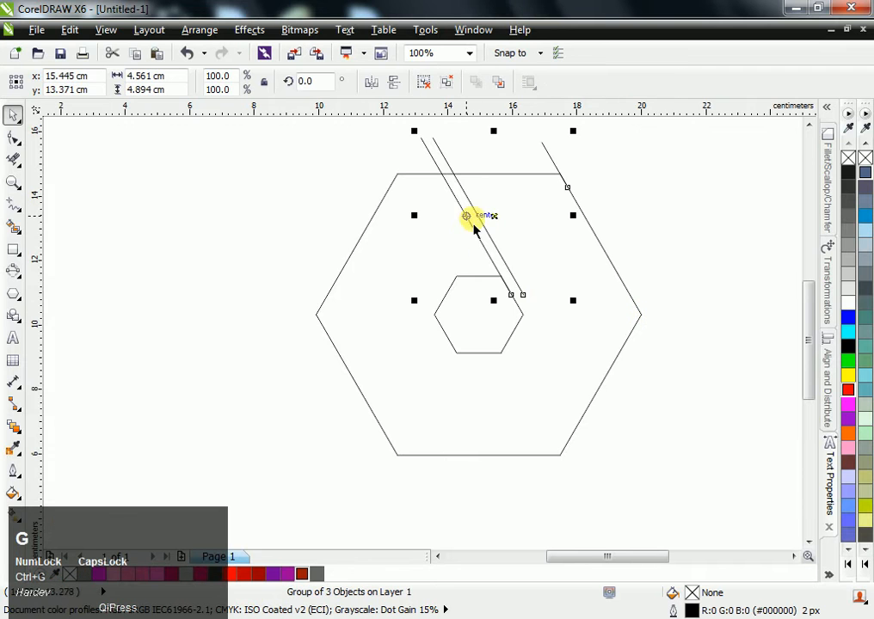
- Try to copy the three-line group rotated 60° about the hexagons' centre, repeating it all the way round
{"action": "left_click", "coordinate": [478, 213]}
{"action": "left_click_drag", "start_coordinate": [494, 217], "coordinate": [478, 298]}
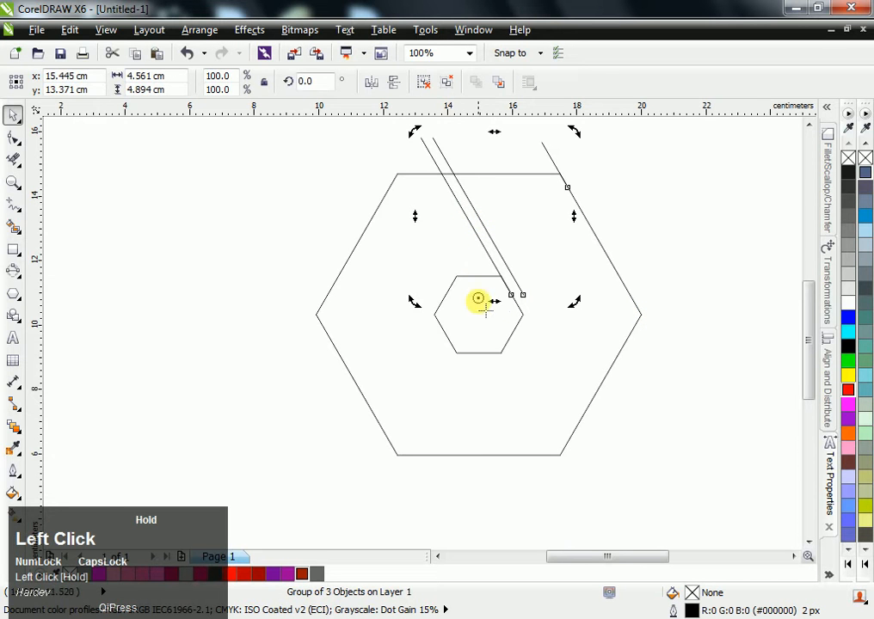
{"action": "left_click_drag", "start_coordinate": [423, 145], "coordinate": [289, 297]}
{"action": "right_click", "coordinate": [289, 297], "text": "ctrl"}
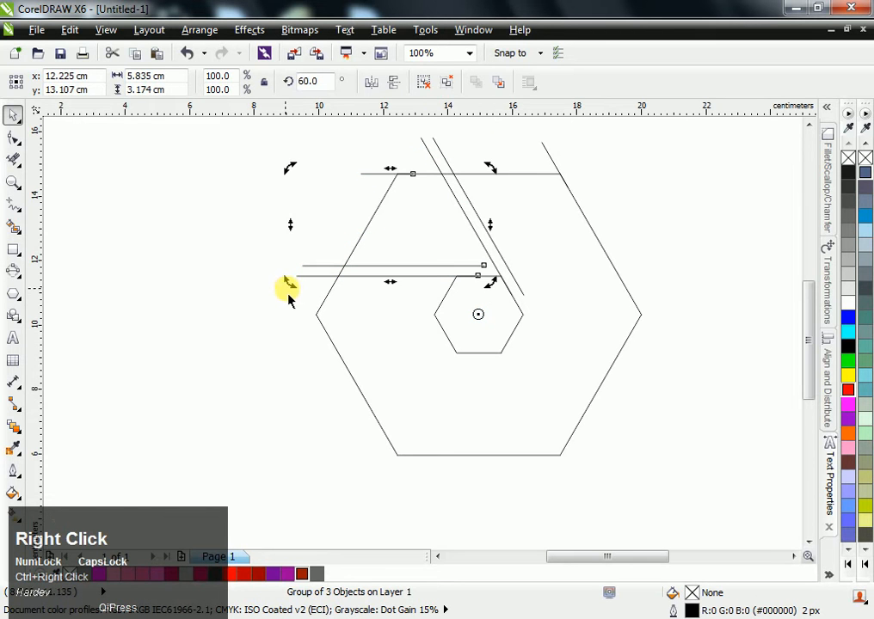
{"action": "key", "text": "ctrl+r"}
{"action": "key", "text": "ctrl+r"}
{"action": "key", "text": "ctrl+r"}
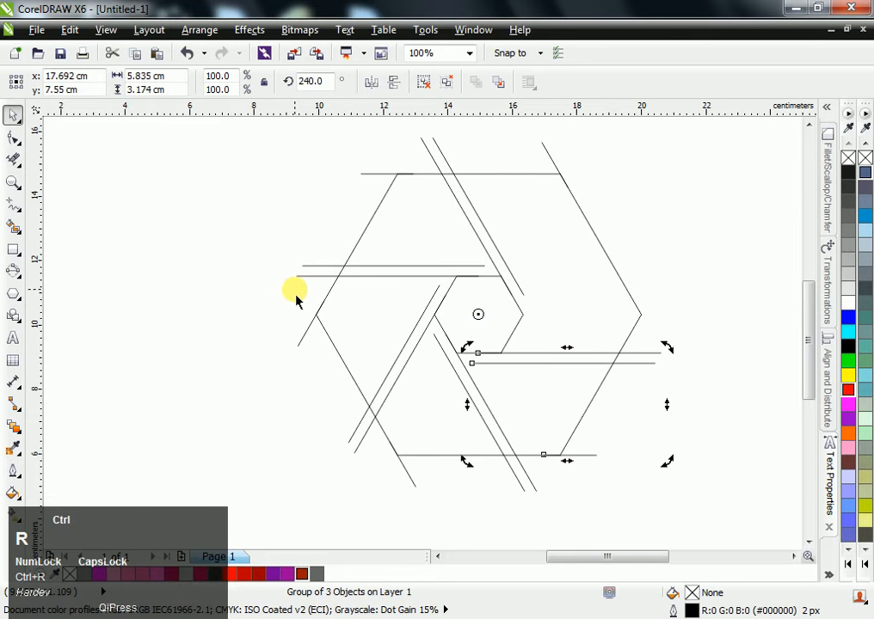
{"action": "key", "text": "ctrl+r"}
{"action": "left_click", "coordinate": [695, 284]}
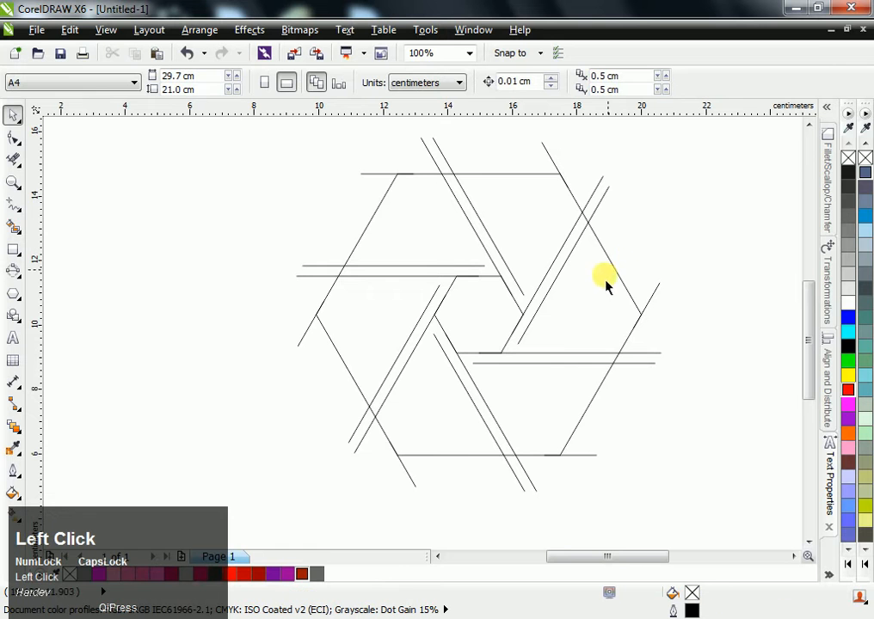
- Undo all the rotated copies of the line group
{"action": "key", "text": "ctrl+z"}
{"action": "key", "text": "ctrl+z"}
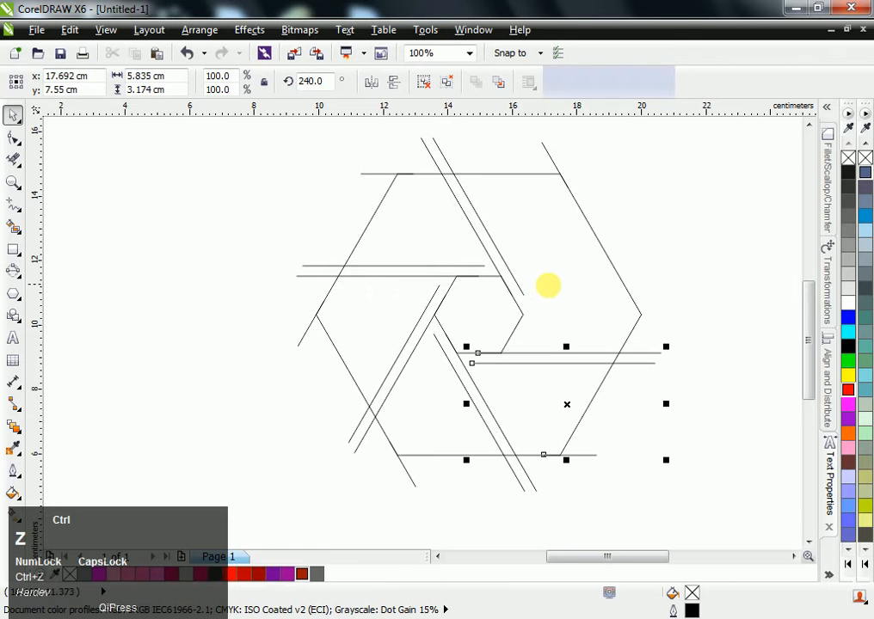
{"action": "key", "text": "ctrl+z"}
{"action": "key", "text": "ctrl+z"}
{"action": "key", "text": "ctrl+z"}
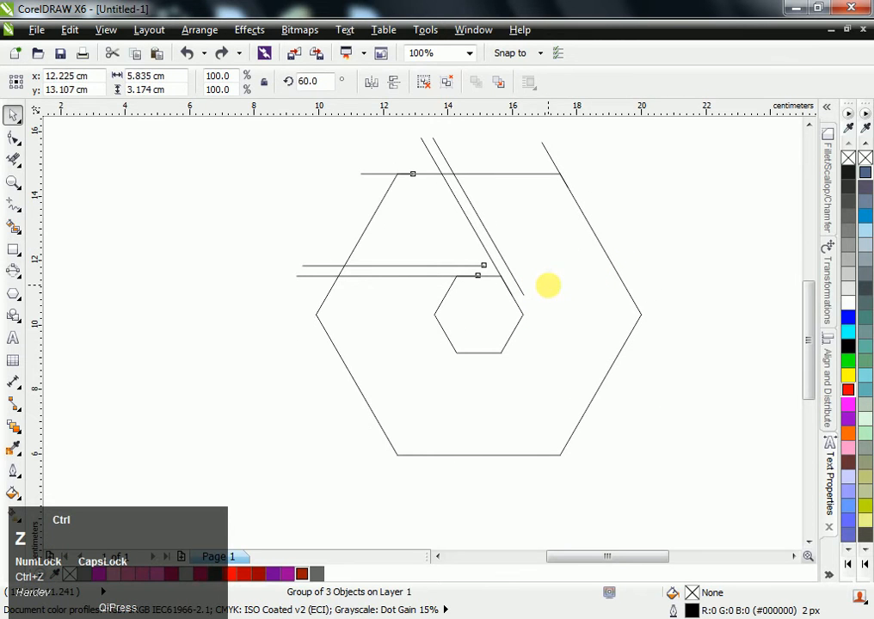
- Lengthen the right-hand diagonal line inside the group by scaling it from its centre to about 130%
{"action": "left_click", "coordinate": [651, 247]}
{"action": "left_click", "coordinate": [522, 293], "text": "ctrl"}
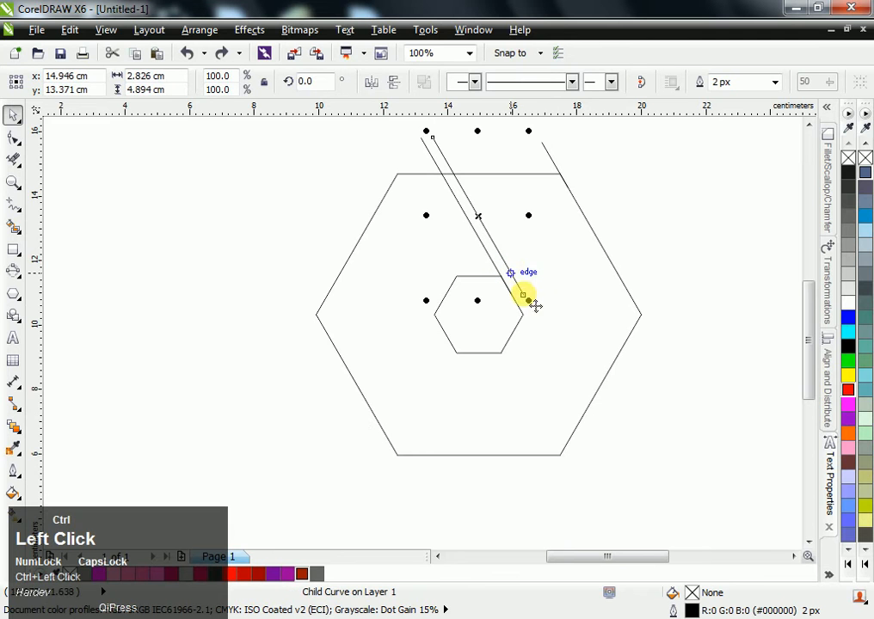
{"action": "left_click_drag", "start_coordinate": [528, 300], "coordinate": [552, 336]}
{"action": "left_click", "coordinate": [659, 280], "text": "ctrl"}
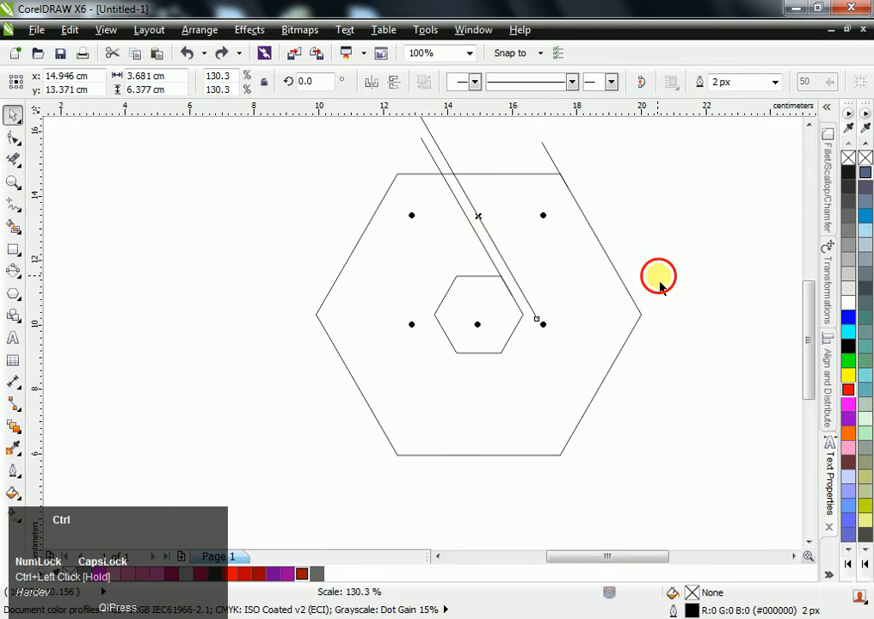
- Copy the line group rotated 60° about the hexagons' centre and repeat it until six groups surround the centre
{"action": "left_click", "coordinate": [489, 245]}
{"action": "left_click", "coordinate": [475, 240]}
{"action": "left_click", "coordinate": [474, 234]}
{"action": "left_click_drag", "start_coordinate": [408, 328], "coordinate": [479, 363]}
{"action": "right_click", "coordinate": [479, 362]}
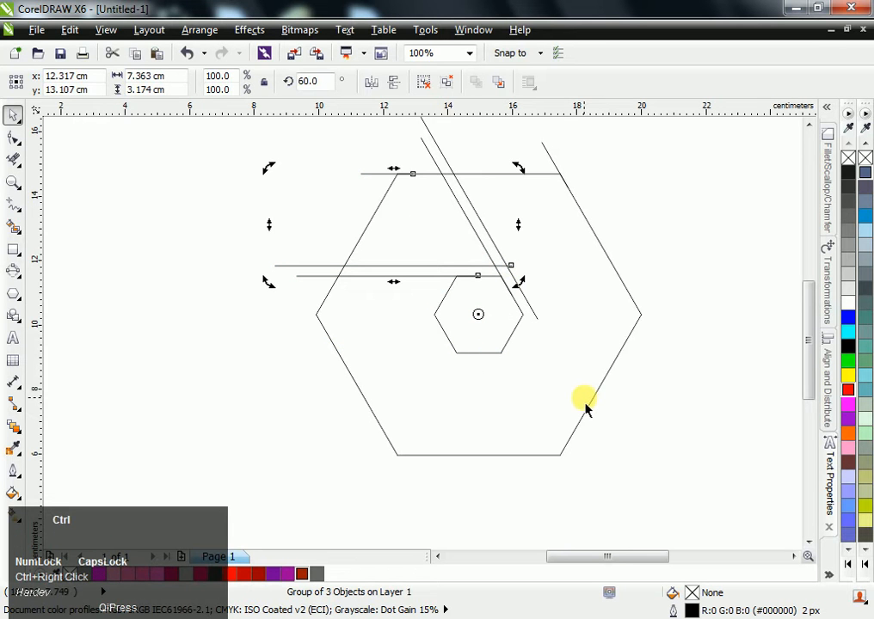
{"action": "key", "text": "ctrl+r"}
{"action": "key", "text": "ctrl+r"}
{"action": "key", "text": "ctrl+r"}
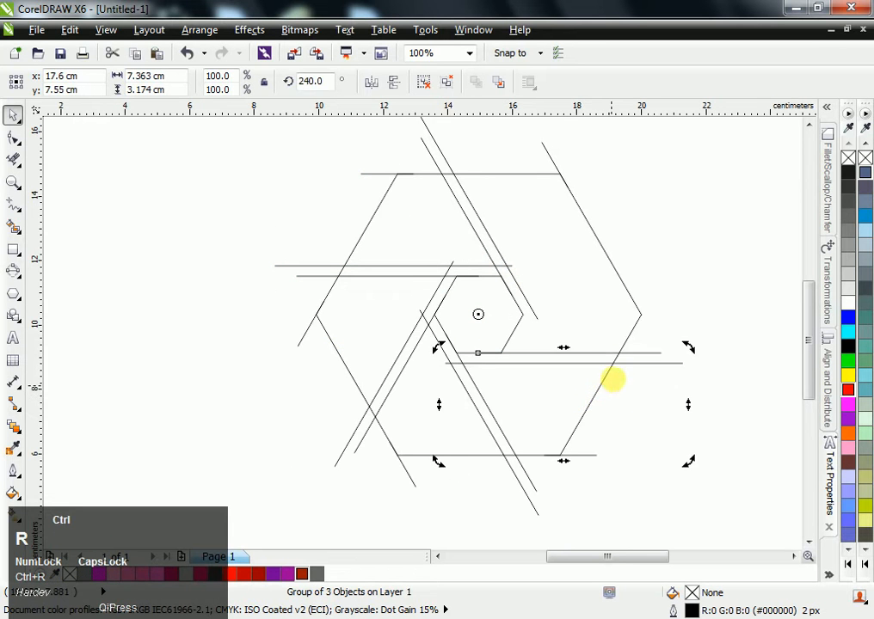
{"action": "key", "text": "ctrl+r"}
{"action": "left_click", "coordinate": [682, 243]}
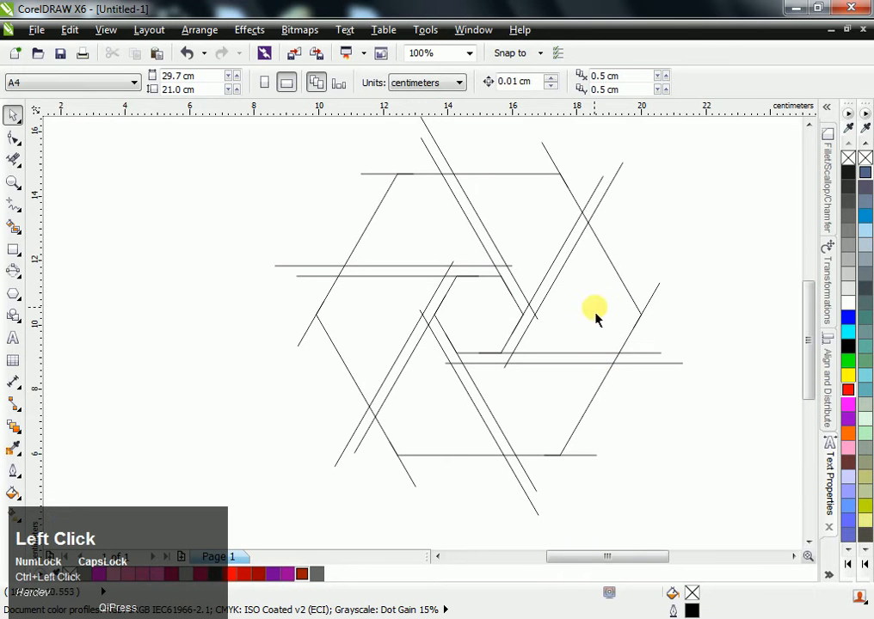
- Enlarge the outer hexagon from its centre to about 10.8 cm wide and paste a hexagon of the original size back inside it
{"action": "left_click", "coordinate": [495, 180]}
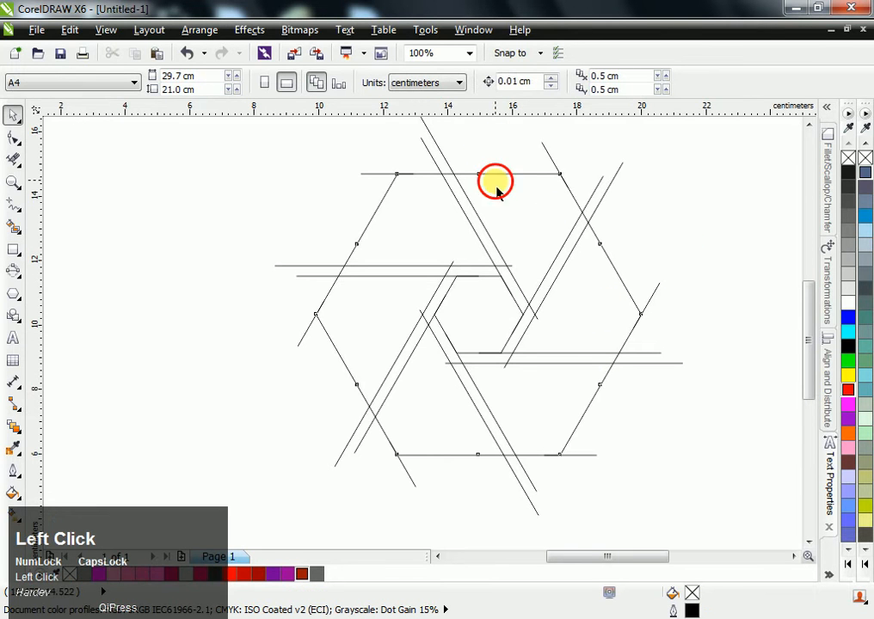
{"action": "left_click_drag", "start_coordinate": [646, 168], "coordinate": [681, 172]}
{"action": "left_click", "coordinate": [680, 172]}
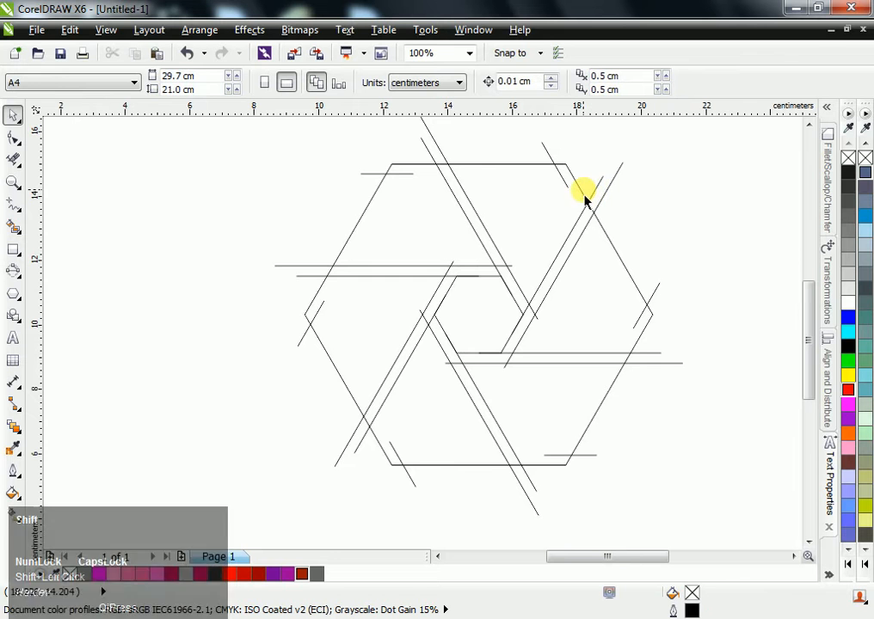
{"action": "left_click", "coordinate": [582, 197]}
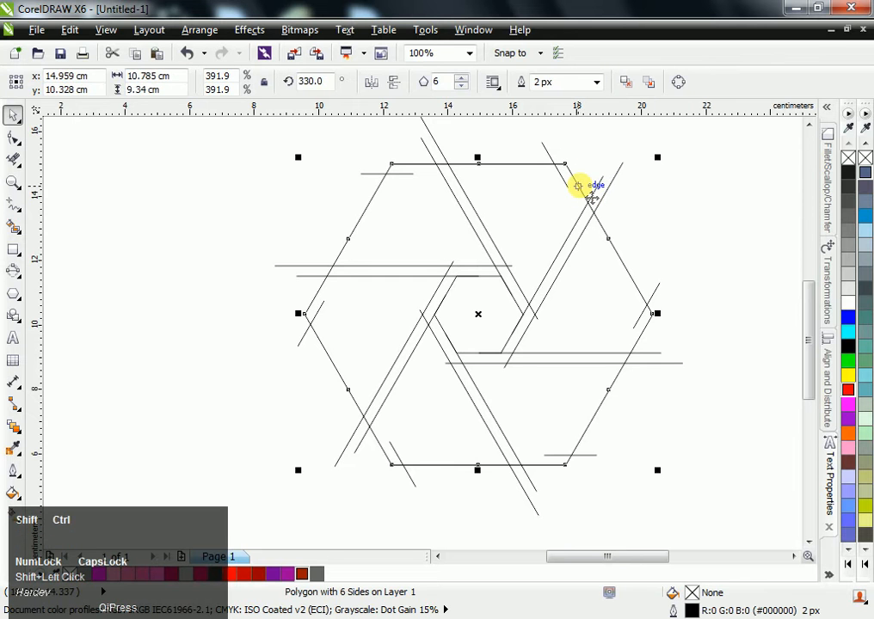
{"action": "key", "text": "ctrl+v"}
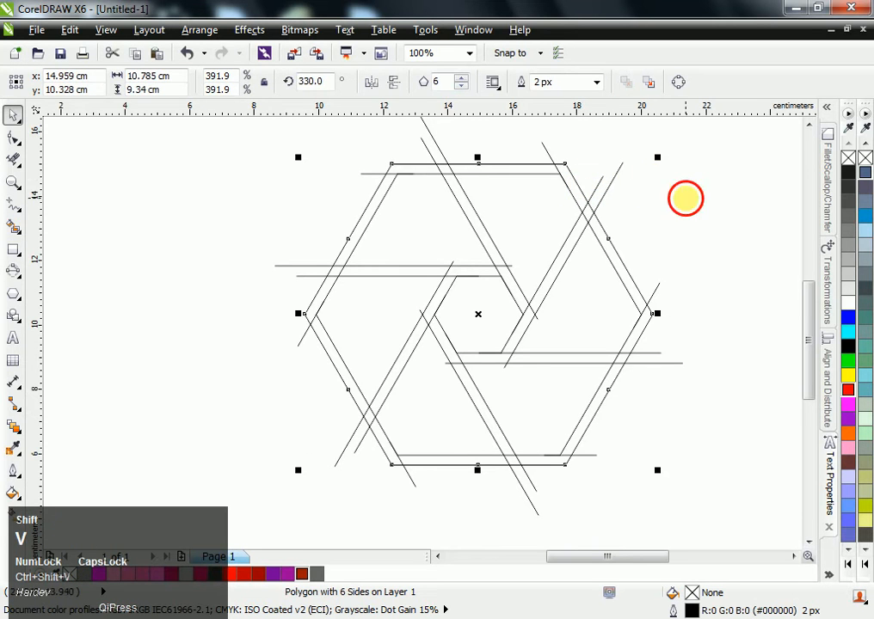
- Use Virtual Segment Delete to remove the inner top edge right of the diagonal pair and the horizontal line's end beyond that pair
{"action": "left_click", "coordinate": [525, 159]}
{"action": "scroll", "coordinate": [508, 151], "scroll_direction": "up", "scroll_amount": 1}
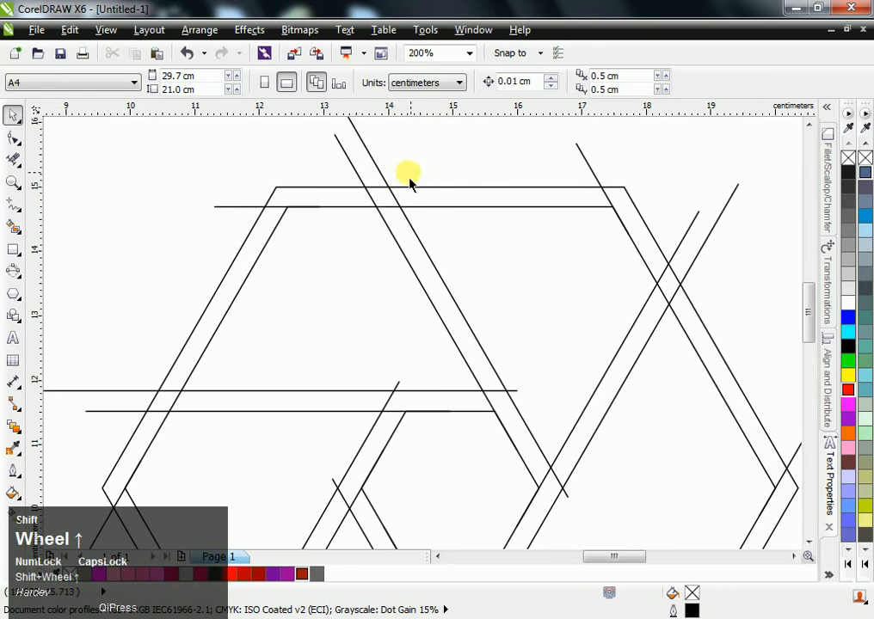
{"action": "left_click", "coordinate": [14, 160]}
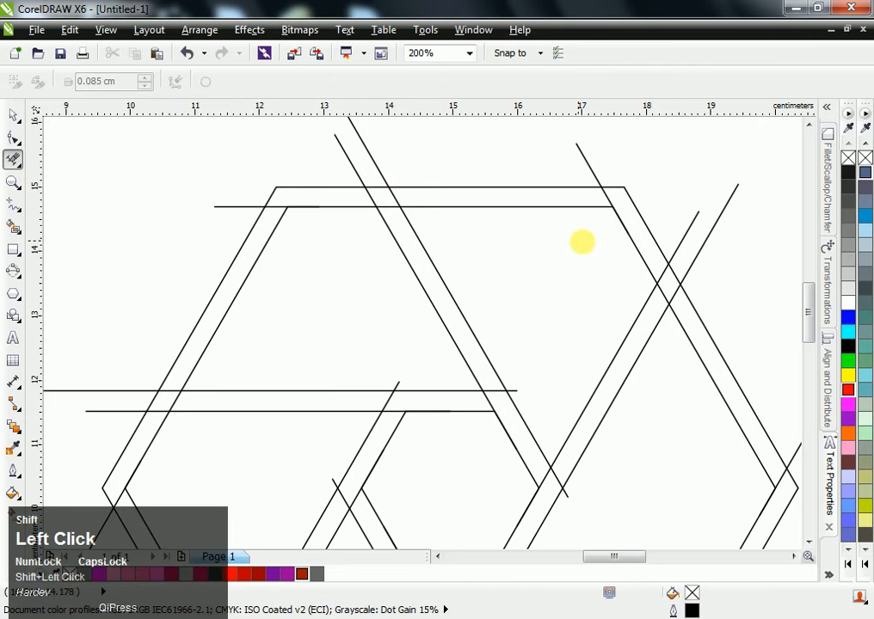
{"action": "left_click", "coordinate": [565, 206]}
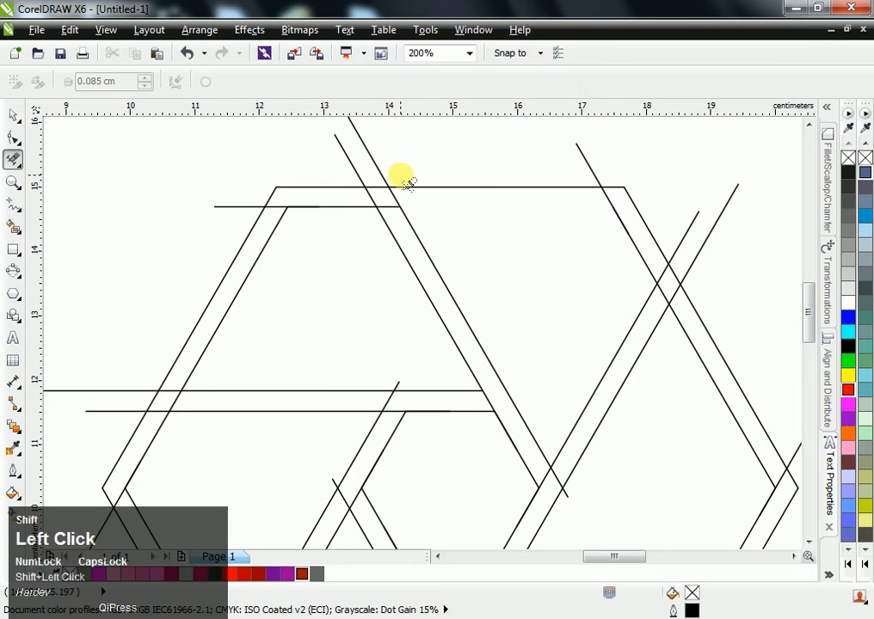
- Draw an ellipse about 0.65 by 0.93 cm where the diagonal pair crosses the double top edge
{"action": "scroll", "coordinate": [392, 190], "scroll_direction": "up", "scroll_amount": 1}
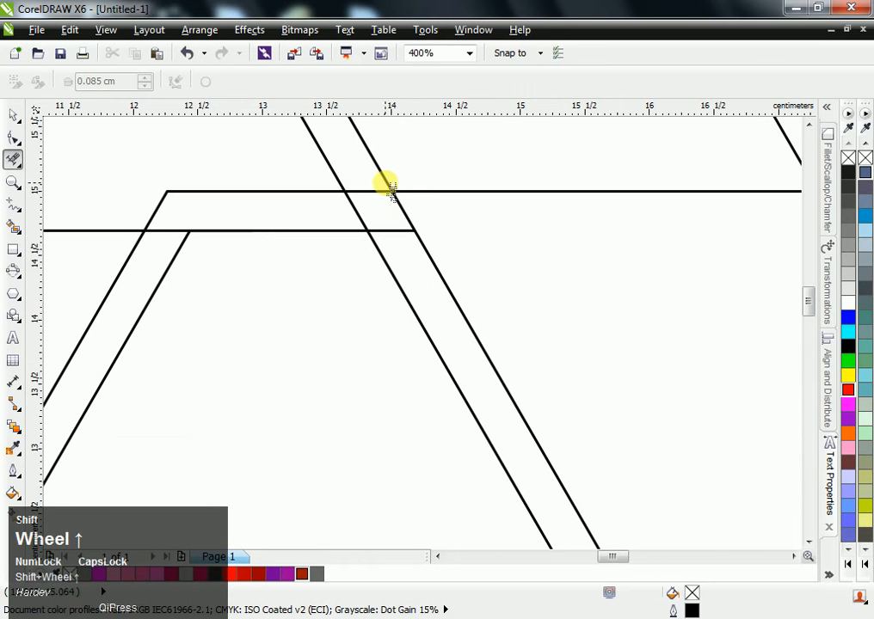
{"action": "left_click", "coordinate": [12, 271]}
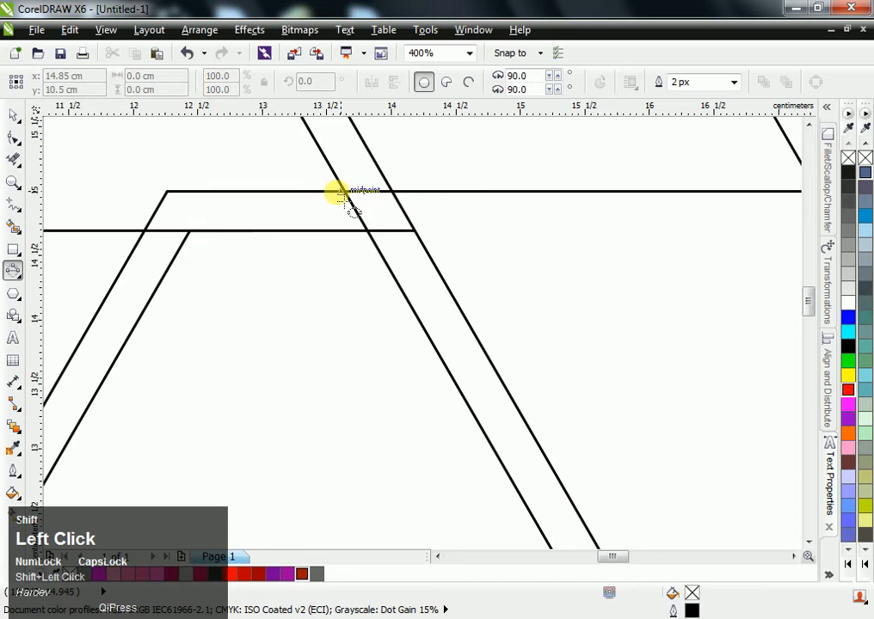
{"action": "left_click", "coordinate": [336, 231], "text": "shift"}
{"action": "left_click_drag", "start_coordinate": [336, 231], "coordinate": [373, 174]}
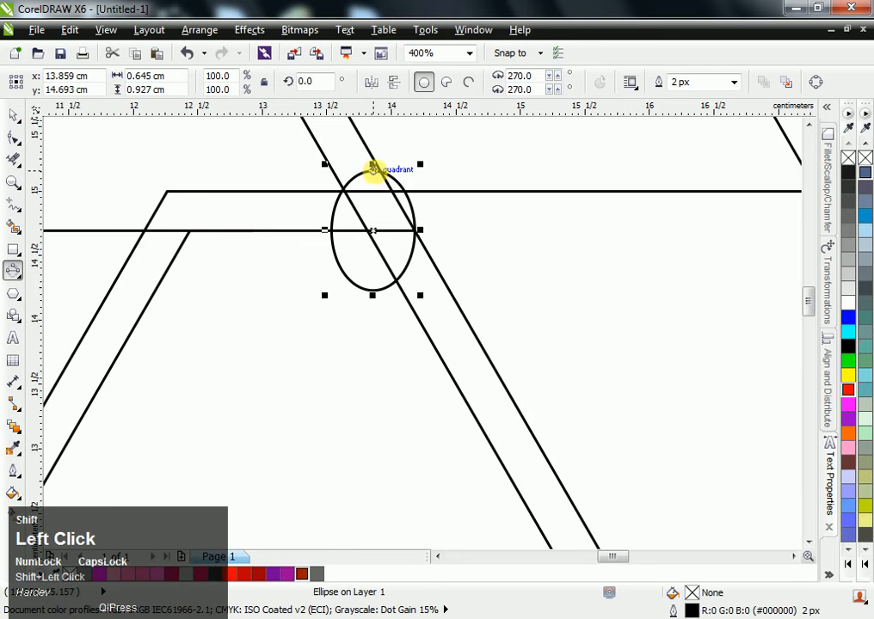
- Align the top of the ellipse with the top edge of the outer hexagon
{"action": "key", "text": "shift+space"}
{"action": "scroll", "coordinate": [374, 169], "scroll_direction": "up", "scroll_amount": 1}
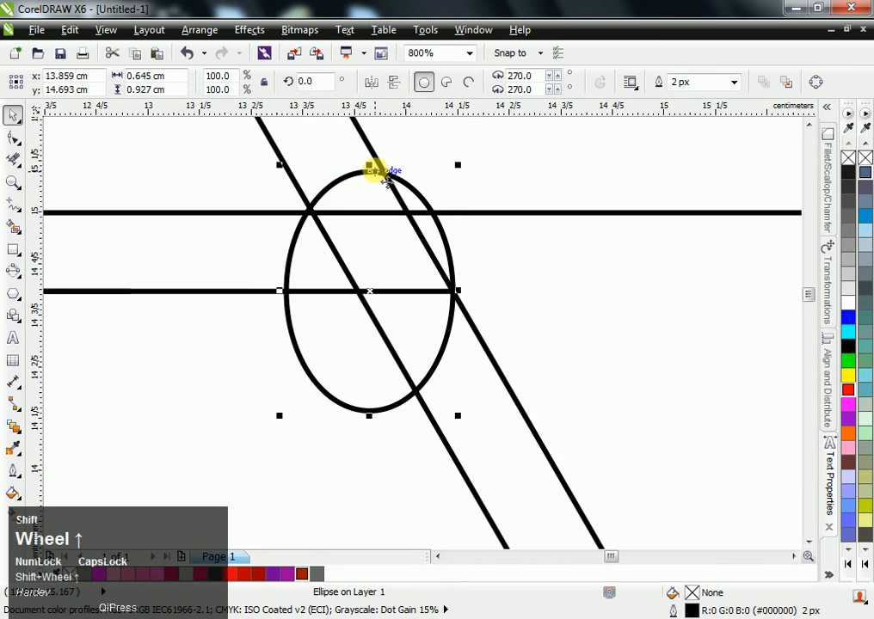
{"action": "left_click", "coordinate": [371, 181]}
{"action": "left_click_drag", "start_coordinate": [371, 181], "coordinate": [367, 212]}
{"action": "left_click", "coordinate": [480, 213], "text": "shift"}
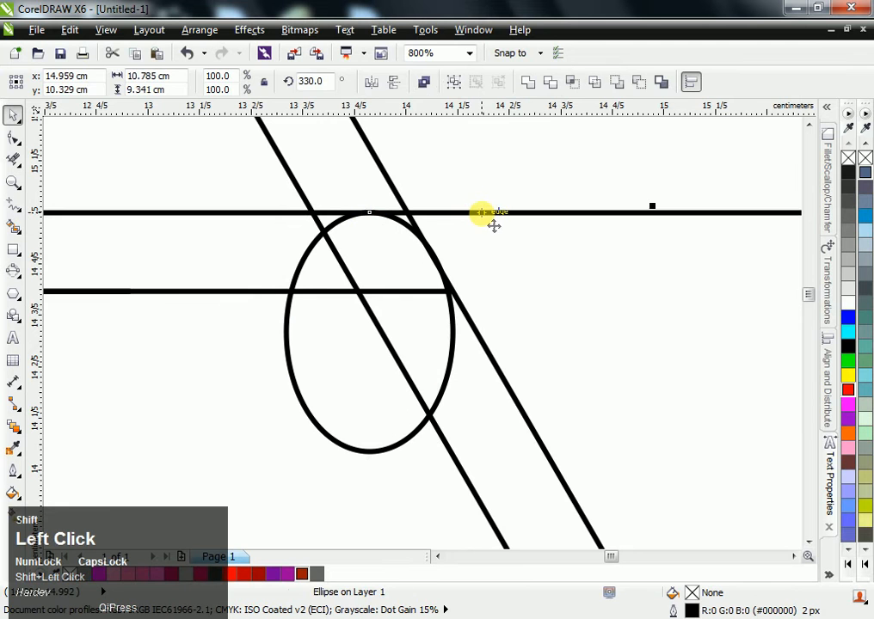
{"action": "left_click", "coordinate": [497, 168]}
- Rotate the ellipse 30° to follow the diagonal lines and move it up to meet the outer hexagon's top edge
{"action": "double_click", "coordinate": [454, 311]}
{"action": "left_click_drag", "start_coordinate": [278, 206], "coordinate": [295, 211]}
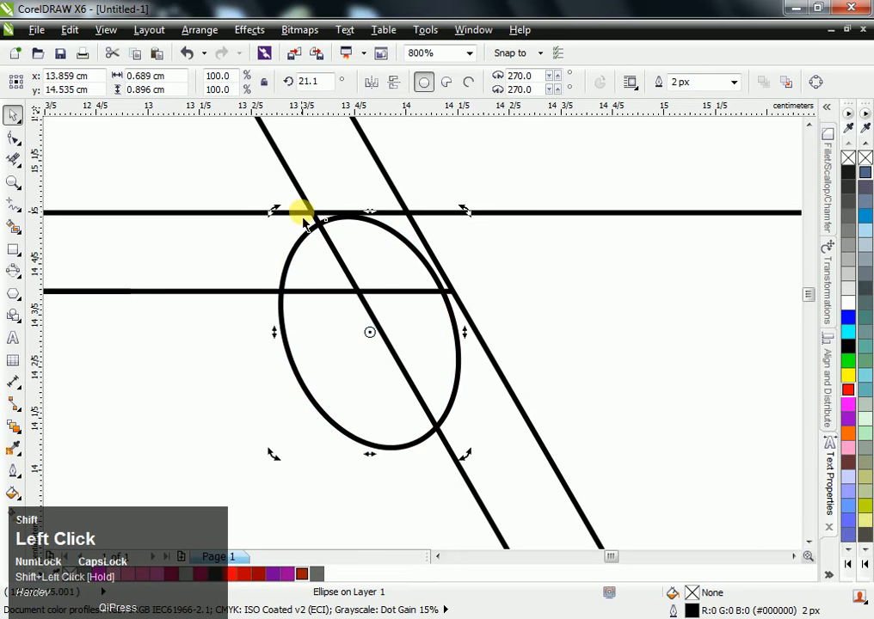
{"action": "key", "text": "ctrl+shift+z"}
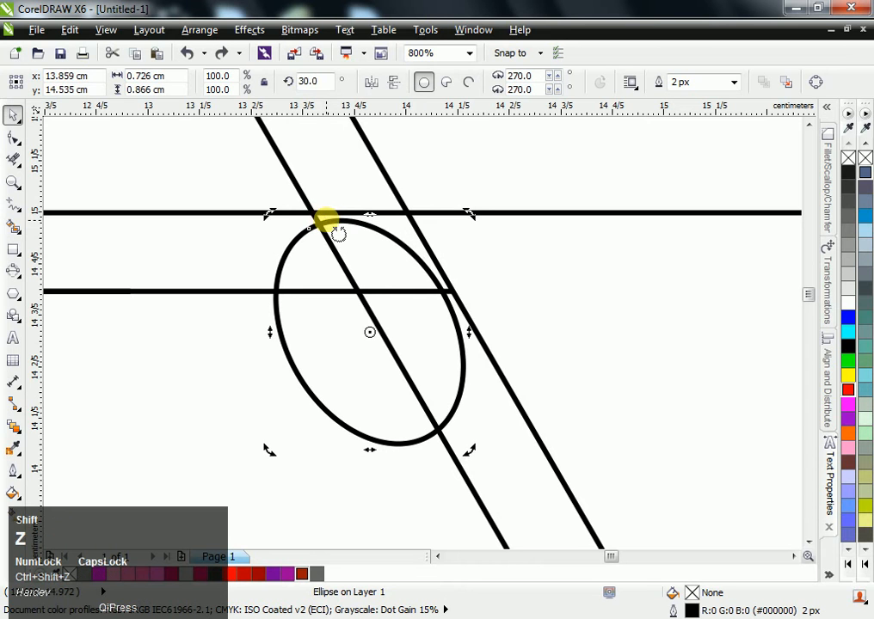
{"action": "left_click", "coordinate": [325, 221]}
{"action": "left_click_drag", "start_coordinate": [324, 221], "coordinate": [324, 211]}
{"action": "scroll", "coordinate": [425, 276], "scroll_direction": "up", "scroll_amount": 1}
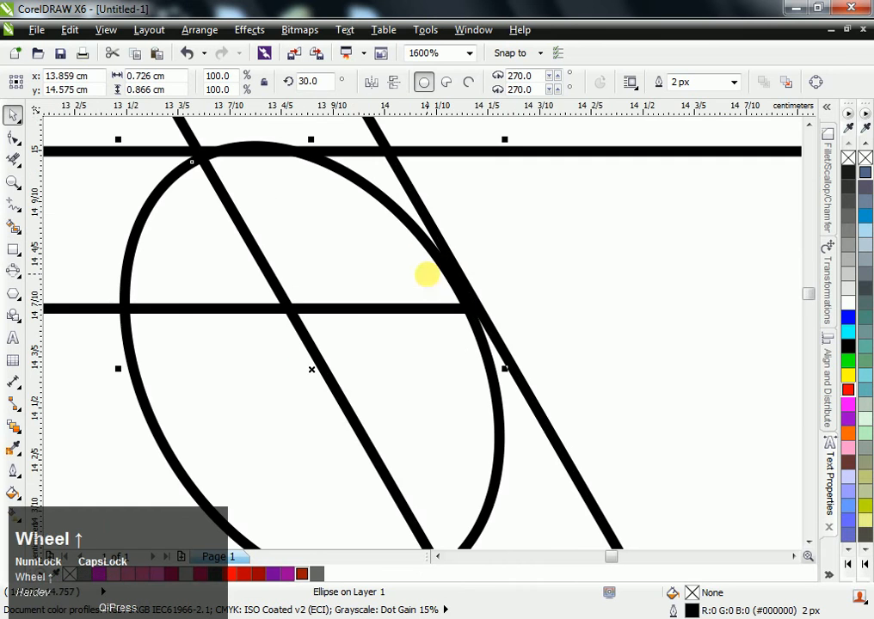
- Fine-tune the ellipse's position so it touches both the outer hexagon's top edge and the outer diagonal line
{"action": "mouse_move", "coordinate": [449, 275]}
{"action": "left_mouse_down"}
{"action": "mouse_move", "coordinate": [462, 281]}
{"action": "mouse_move", "coordinate": [453, 287]}
{"action": "mouse_move", "coordinate": [465, 284]}
{"action": "left_mouse_up"}
{"action": "left_click", "coordinate": [454, 287]}
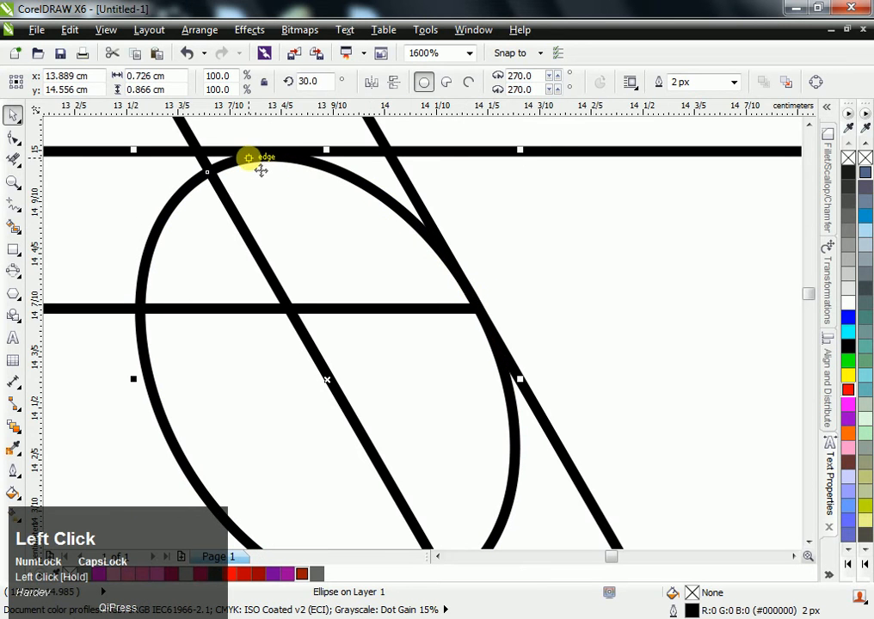
{"action": "left_click_drag", "start_coordinate": [260, 169], "coordinate": [259, 163]}
{"action": "left_click_drag", "start_coordinate": [479, 303], "coordinate": [474, 297]}
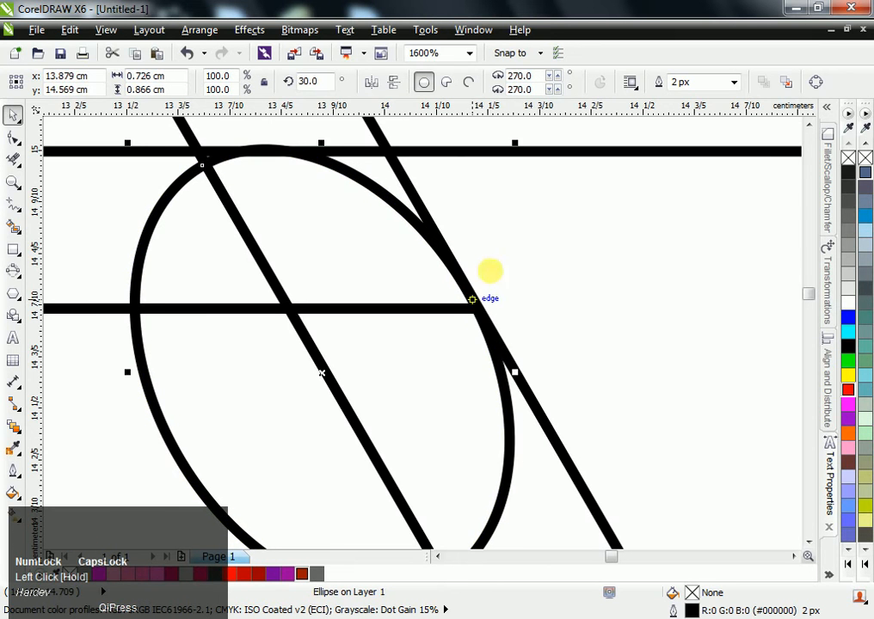
{"action": "left_click", "coordinate": [478, 133]}
- Use Smart Fill to create grey shapes from the regions of the diagonal strip and its rounded fold corner inside the ellipse
{"action": "scroll", "coordinate": [477, 185], "scroll_direction": "down", "scroll_amount": 1}
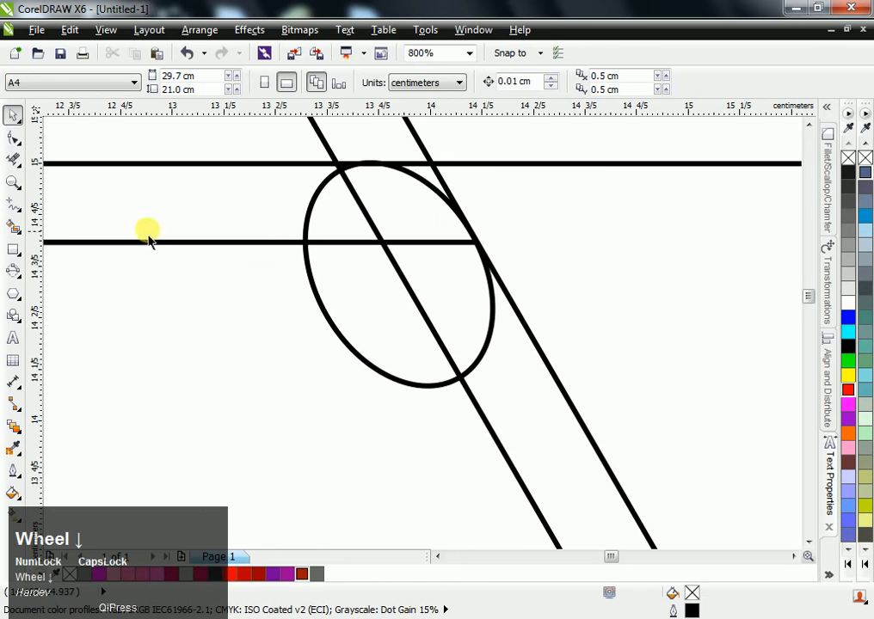
{"action": "left_click", "coordinate": [13, 224]}
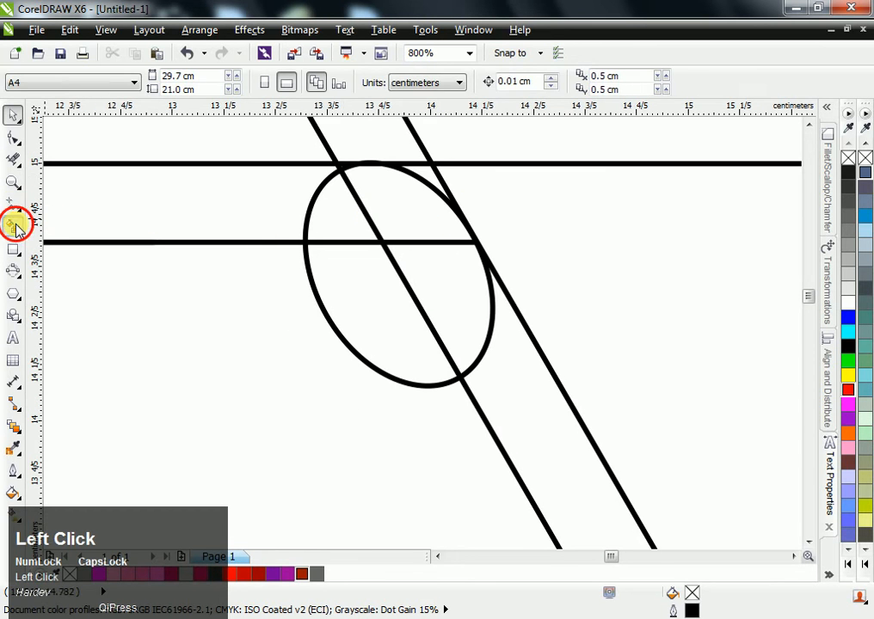
{"action": "left_click", "coordinate": [439, 187]}
{"action": "left_click", "coordinate": [509, 330]}
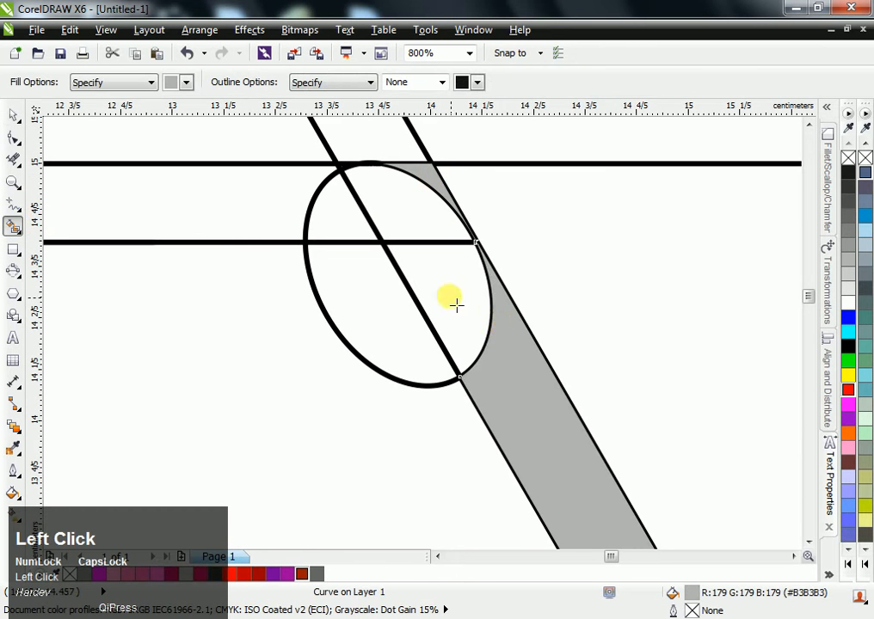
{"action": "left_click", "coordinate": [453, 298]}
{"action": "left_click", "coordinate": [429, 231]}
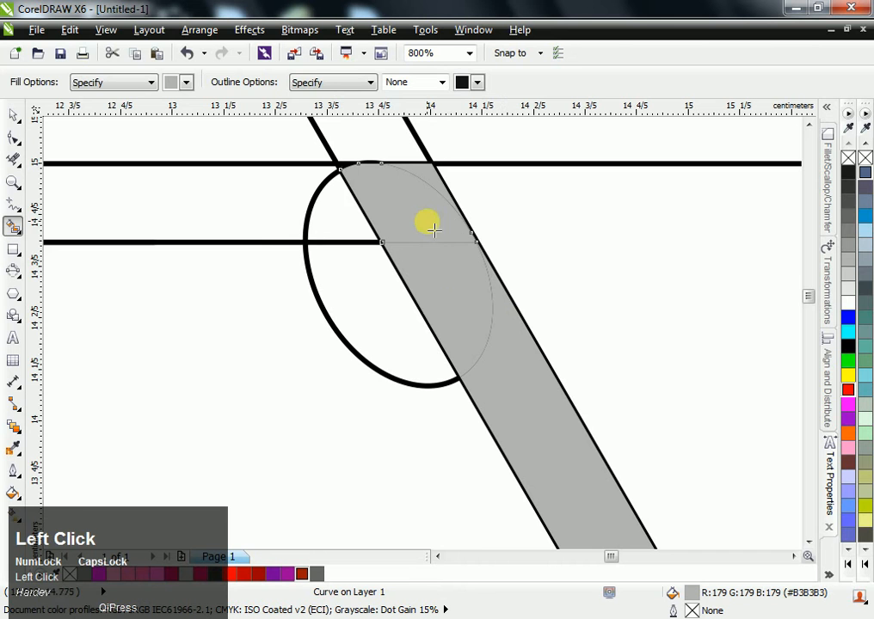
{"action": "left_click", "coordinate": [344, 205]}
- Weld the filled strip and fold-corner pieces into one shape and fill it with dark grey
{"action": "key", "text": "space"}
{"action": "left_click_drag", "start_coordinate": [236, 134], "coordinate": [569, 325]}
{"action": "left_click", "coordinate": [520, 369], "text": "shift"}
{"action": "left_click", "coordinate": [520, 381], "text": "shift"}
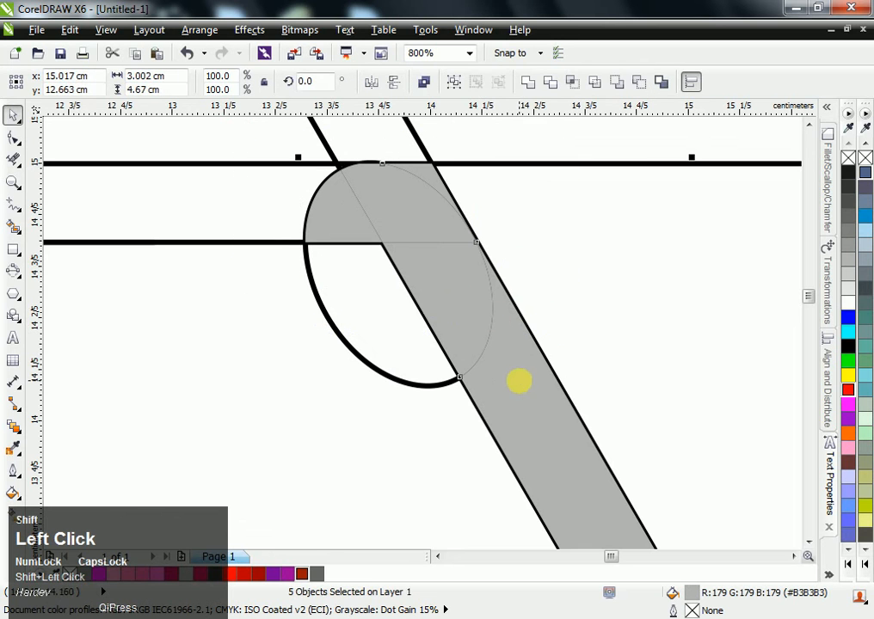
{"action": "left_click", "coordinate": [526, 81]}
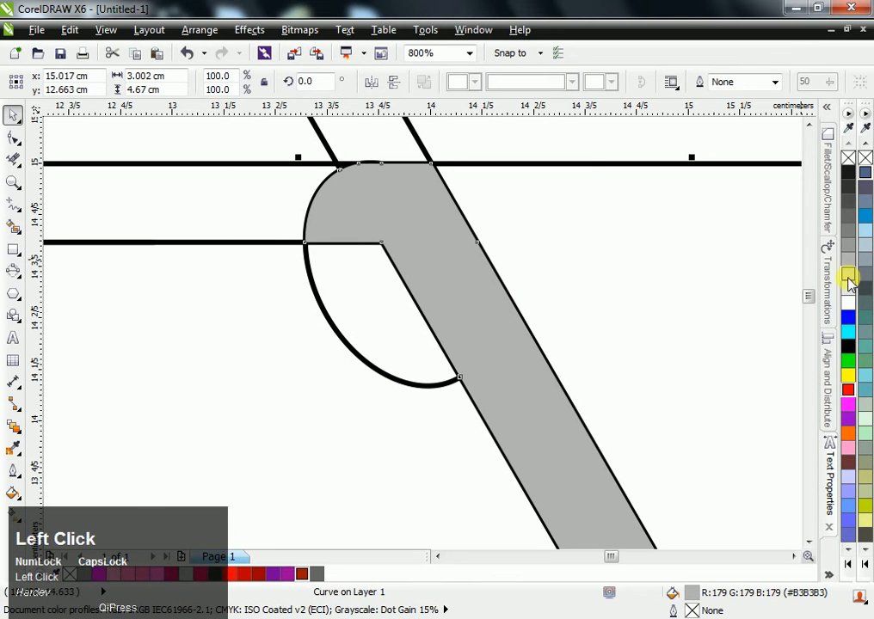
{"action": "left_click", "coordinate": [848, 215]}
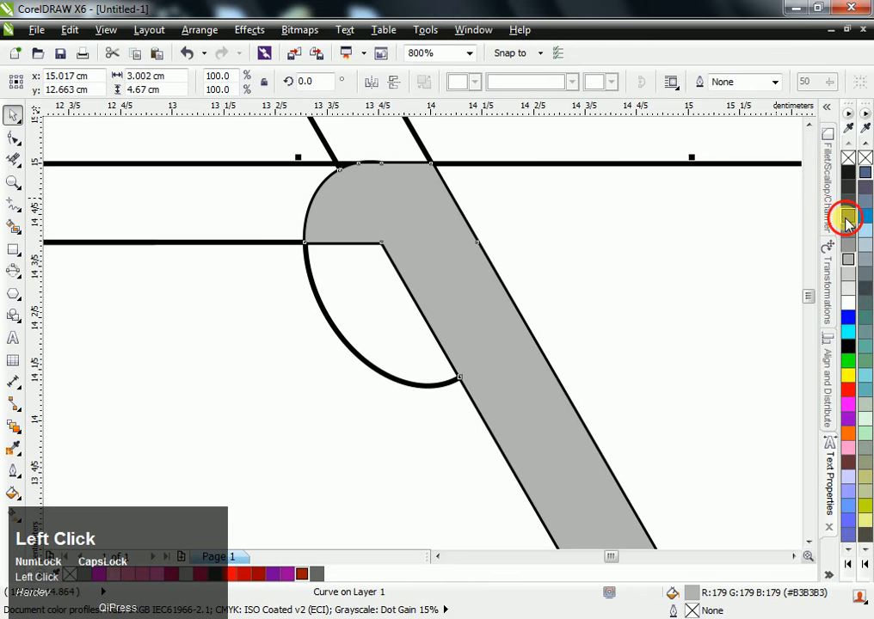
{"action": "left_click", "coordinate": [620, 217]}
- Use Smart Fill to create a shape from the large panel area adjoining the diagonal strip
{"action": "key", "text": "space"}
{"action": "left_click", "coordinate": [641, 250]}
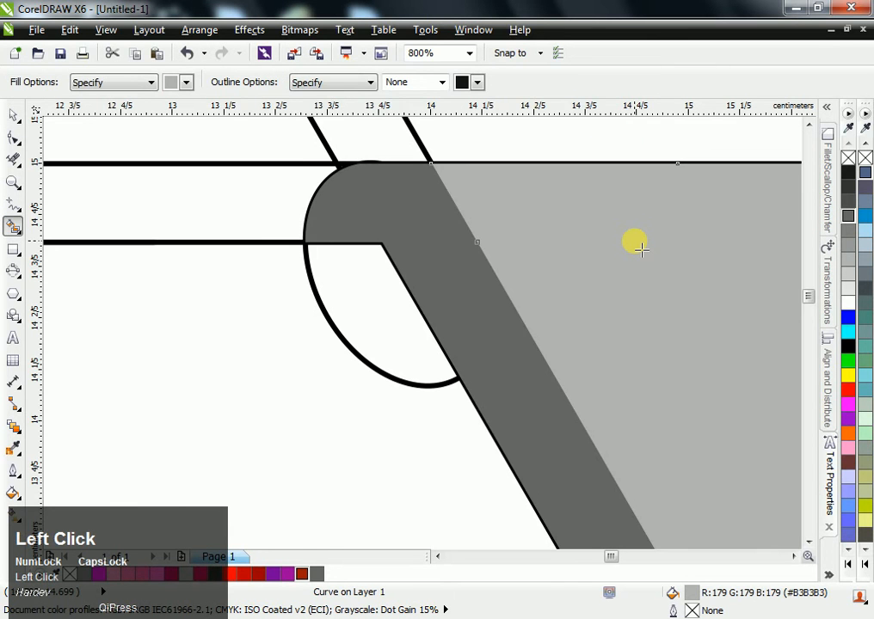
{"action": "scroll", "coordinate": [640, 250], "scroll_direction": "down", "scroll_amount": 2}
{"action": "scroll", "coordinate": [641, 249], "scroll_direction": "right", "scroll_amount": 4}
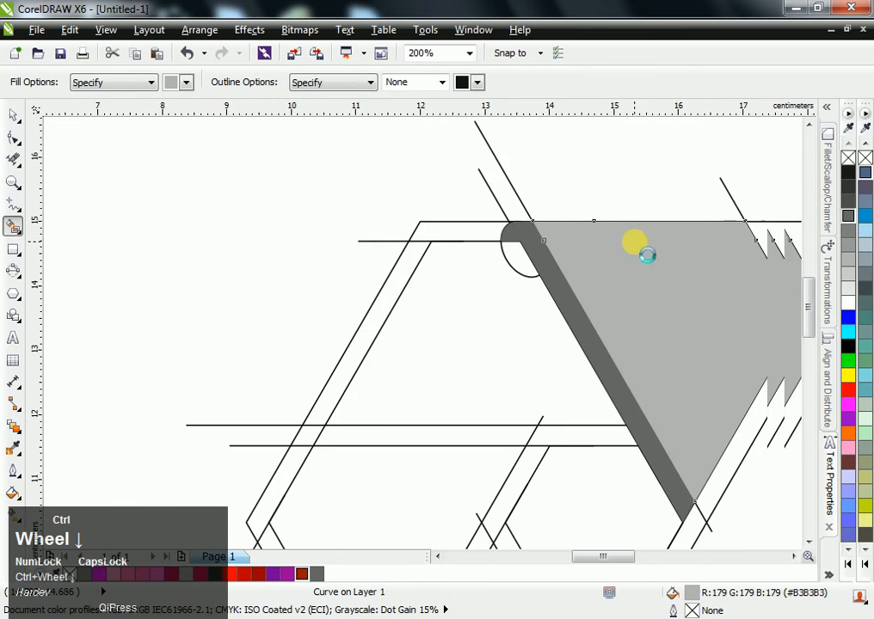
- Select the large panel together with the diagonal strip and fill both with red
{"action": "key", "text": "space"}
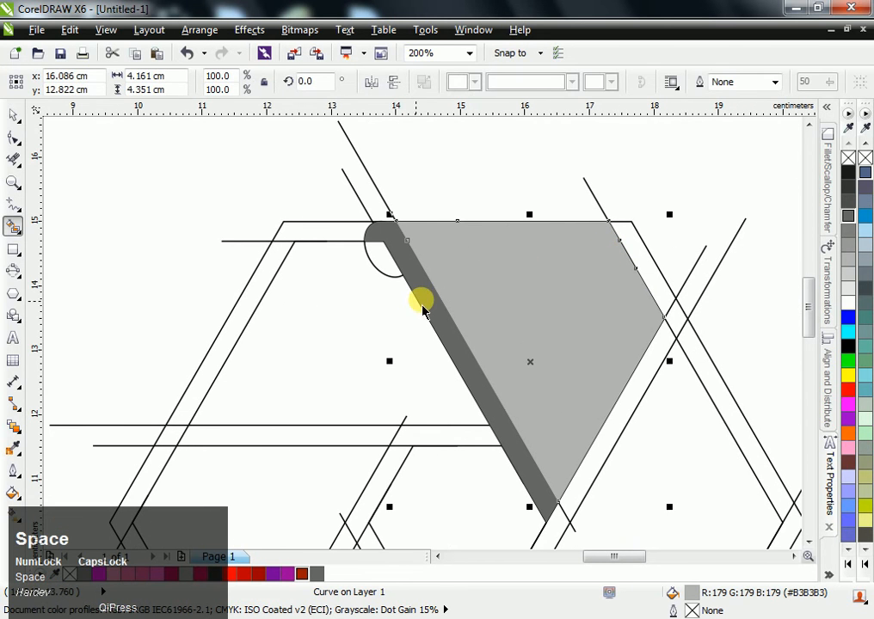
{"action": "left_click", "coordinate": [423, 308], "text": "shift"}
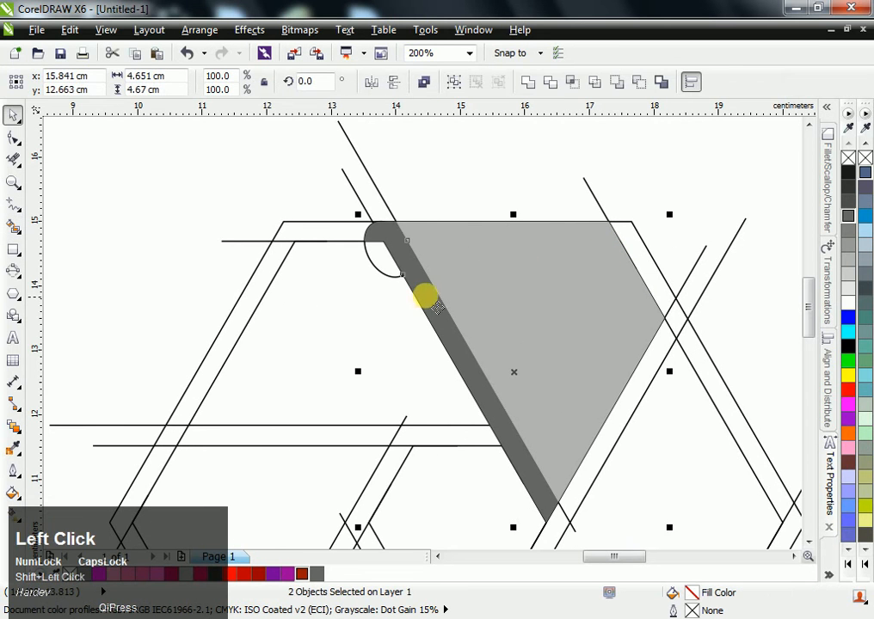
{"action": "left_click", "coordinate": [849, 404]}
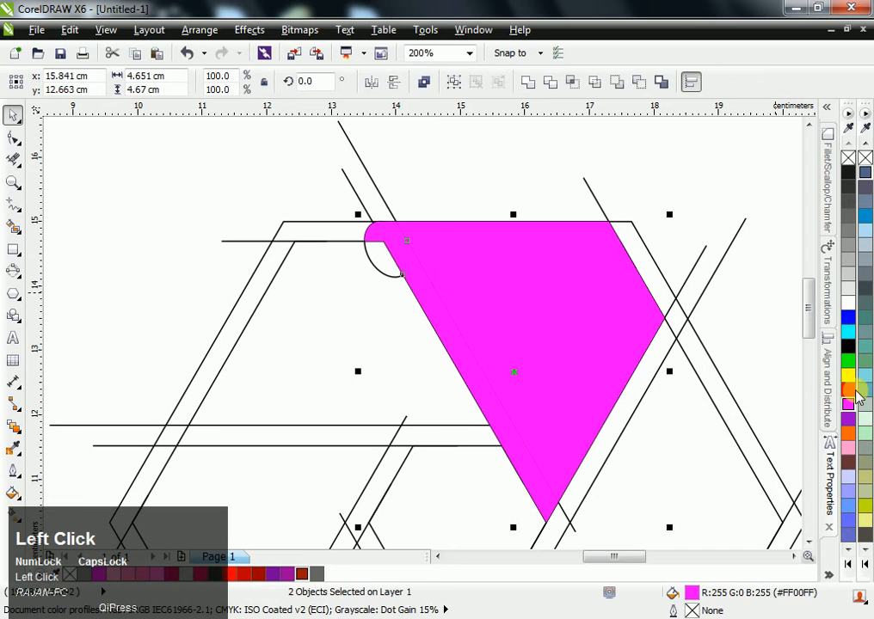
{"action": "left_click", "coordinate": [848, 389]}
{"action": "left_click", "coordinate": [483, 166]}
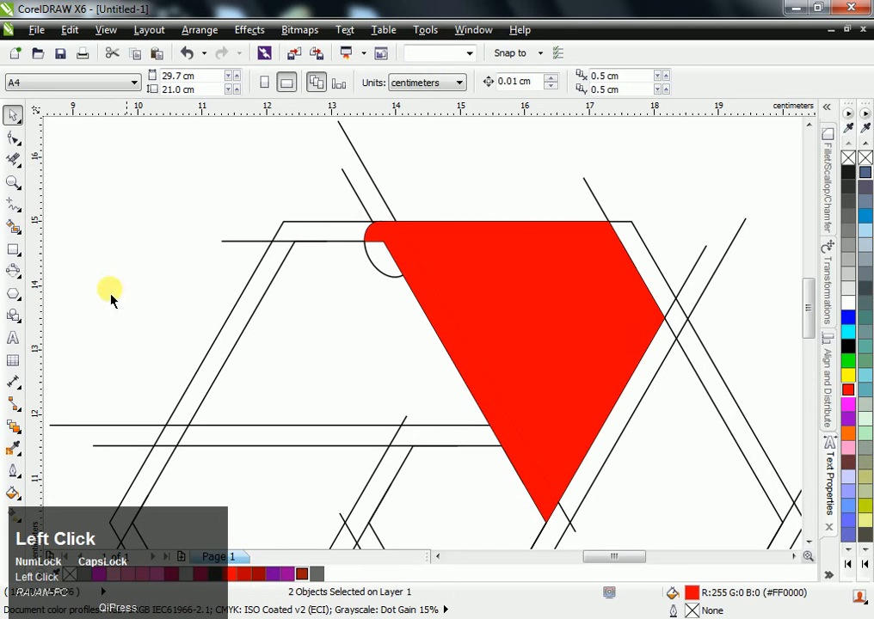
- Apply a linear interactive fill to the large panel, running diagonally from red to dark red
{"action": "left_click", "coordinate": [13, 514]}
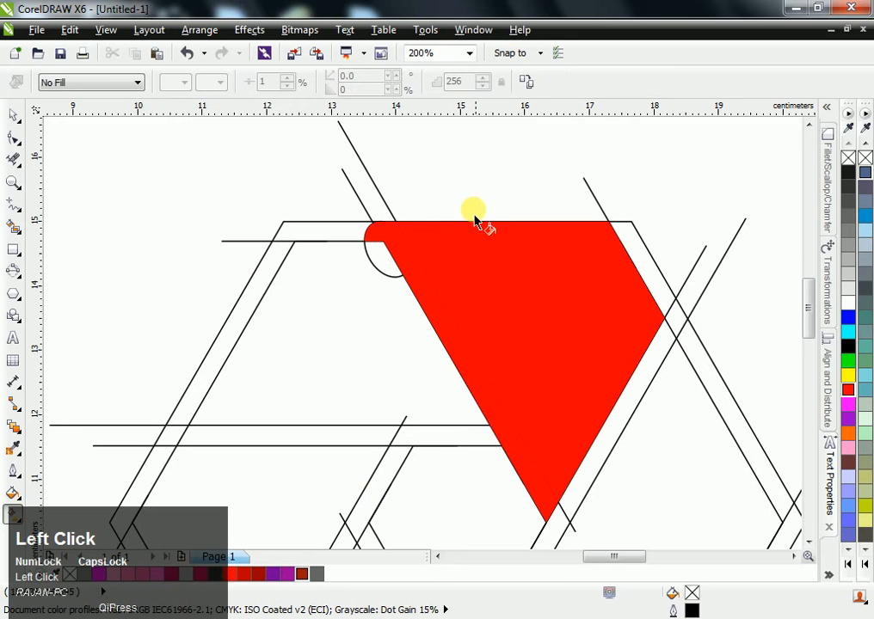
{"action": "left_click", "coordinate": [513, 212]}
{"action": "left_click_drag", "start_coordinate": [514, 213], "coordinate": [645, 412]}
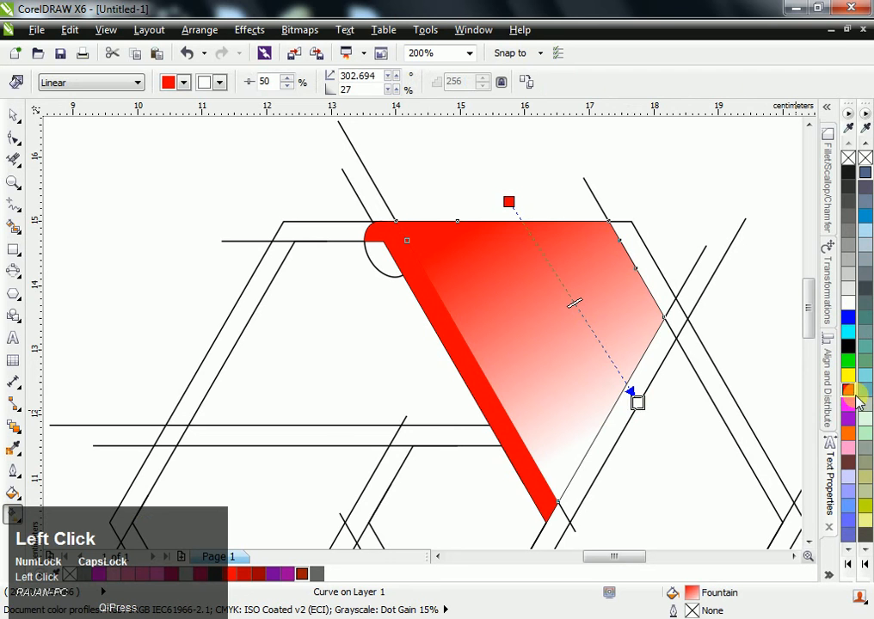
{"action": "left_click_drag", "start_coordinate": [850, 398], "coordinate": [851, 396]}
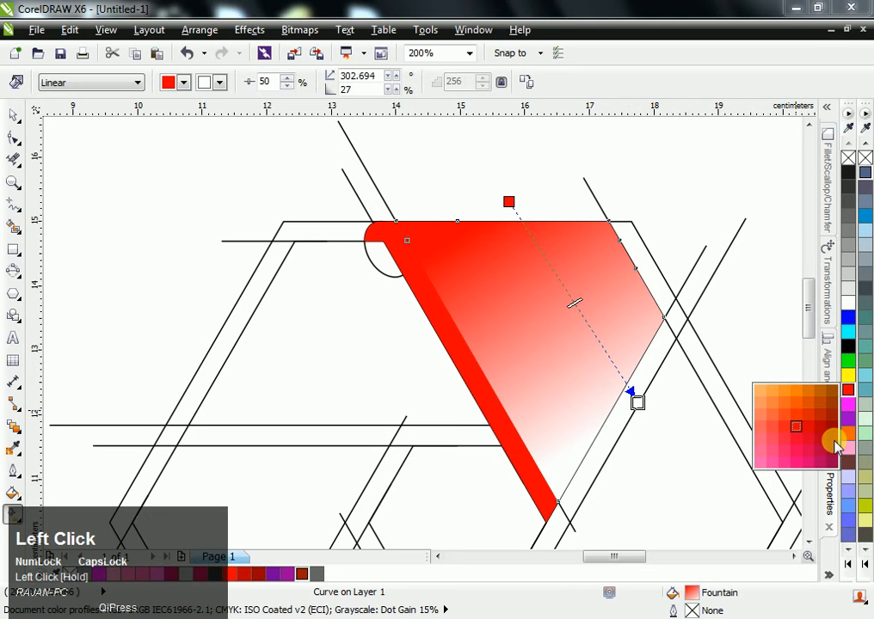
{"action": "left_click_drag", "start_coordinate": [835, 433], "coordinate": [832, 441]}
- Shorten the large panel's gradient so the dark red shading concentrates along its lower right edge
{"action": "left_click_drag", "start_coordinate": [508, 201], "coordinate": [531, 269]}
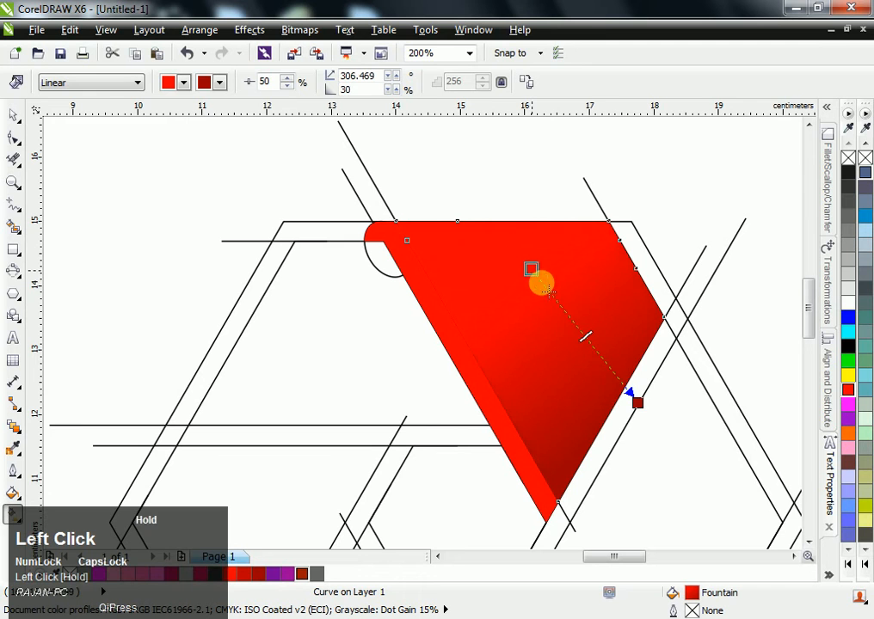
{"action": "left_click_drag", "start_coordinate": [641, 405], "coordinate": [628, 392]}
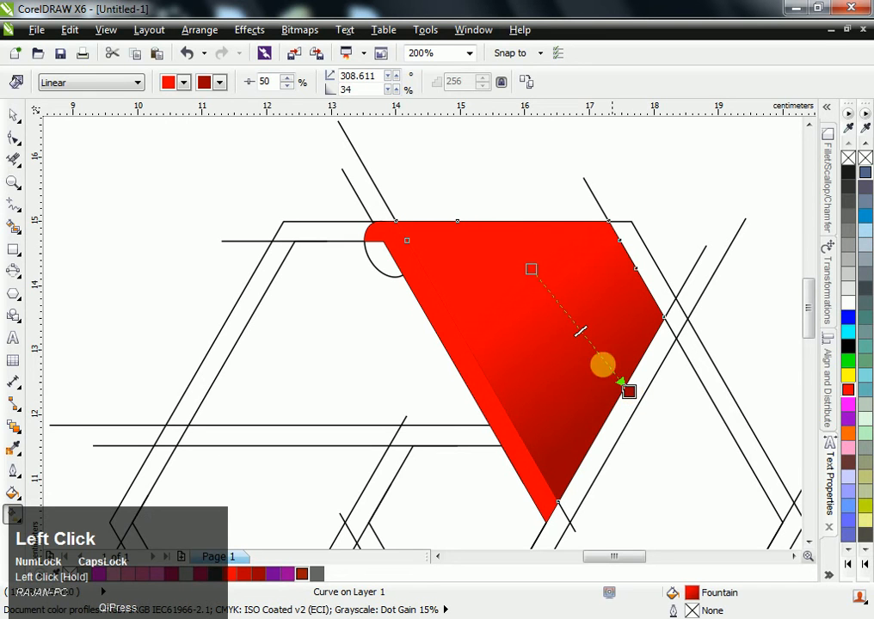
{"action": "left_click_drag", "start_coordinate": [535, 266], "coordinate": [563, 282]}
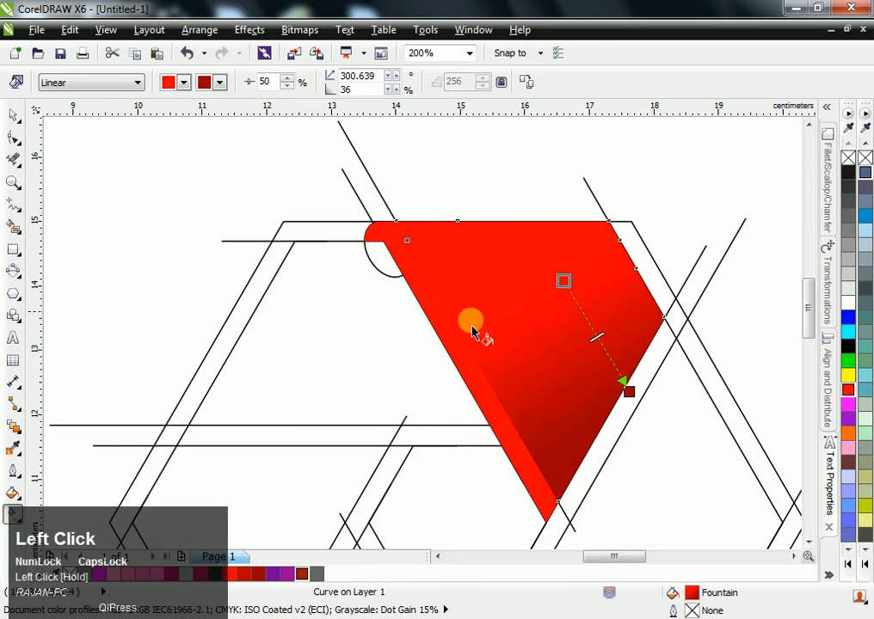
- Apply a linear fill to the diagonal strip, fading from dark red at the rounded fold corner to red partway down
{"action": "left_click", "coordinate": [487, 394]}
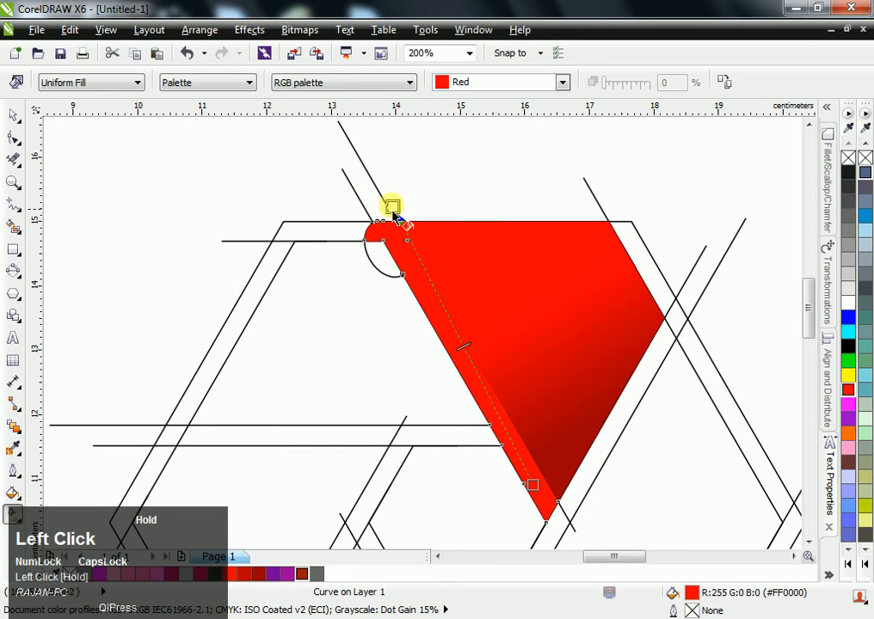
{"action": "left_click_drag", "start_coordinate": [372, 202], "coordinate": [431, 325]}
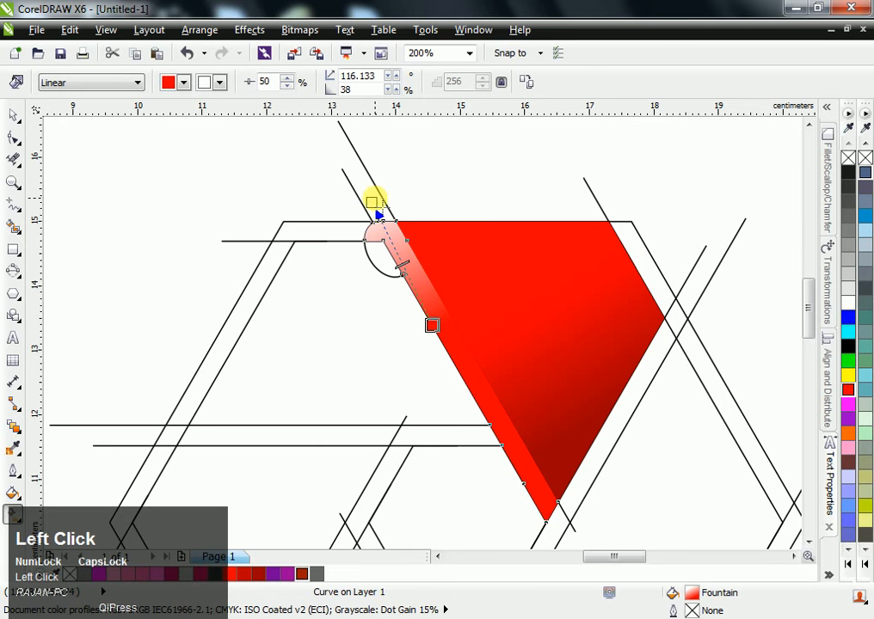
{"action": "left_click_drag", "start_coordinate": [849, 394], "coordinate": [834, 430]}
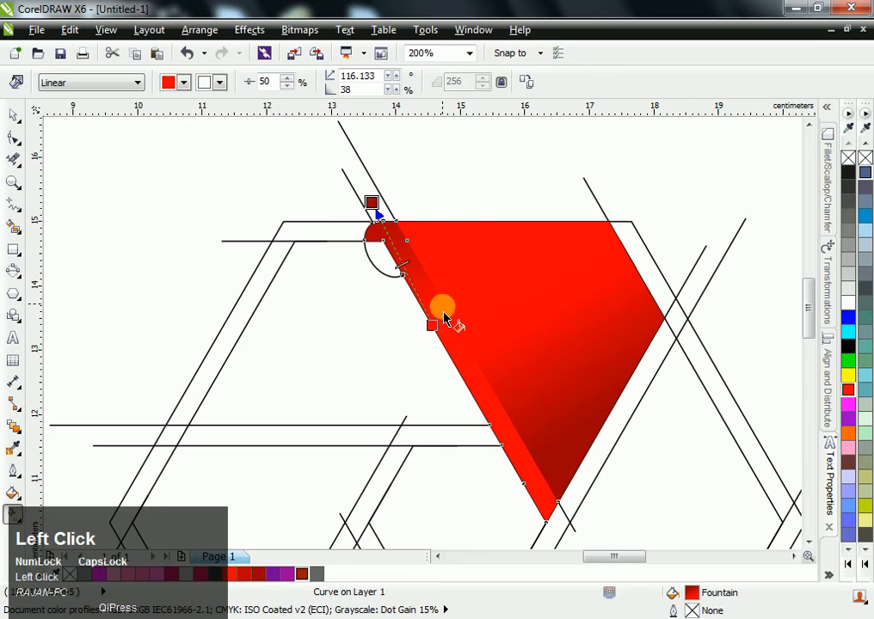
{"action": "left_click_drag", "start_coordinate": [433, 326], "coordinate": [433, 301]}
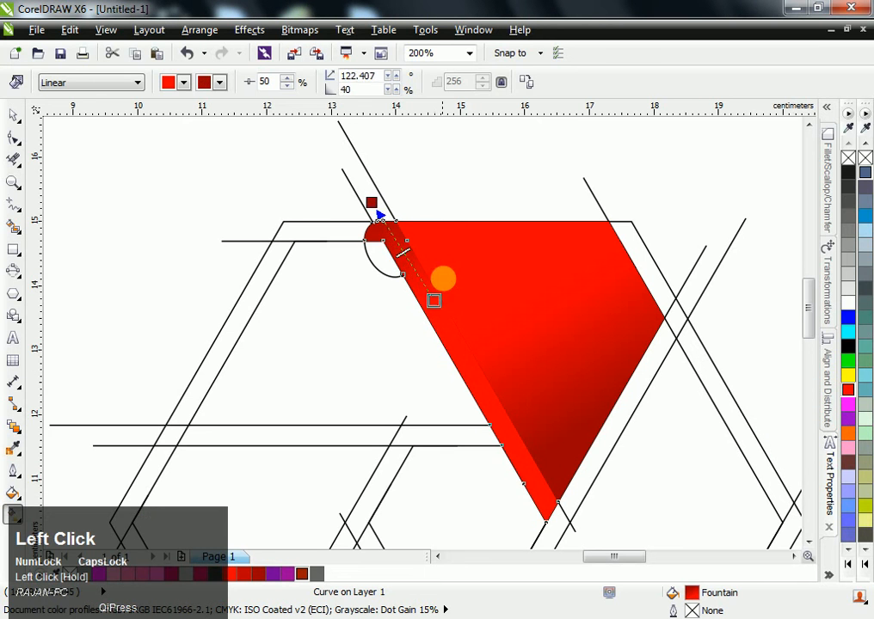
- Group the gradient-filled strip and the large panel together
{"action": "key", "text": "space"}
{"action": "left_click", "coordinate": [453, 179]}
{"action": "left_click", "coordinate": [421, 291]}
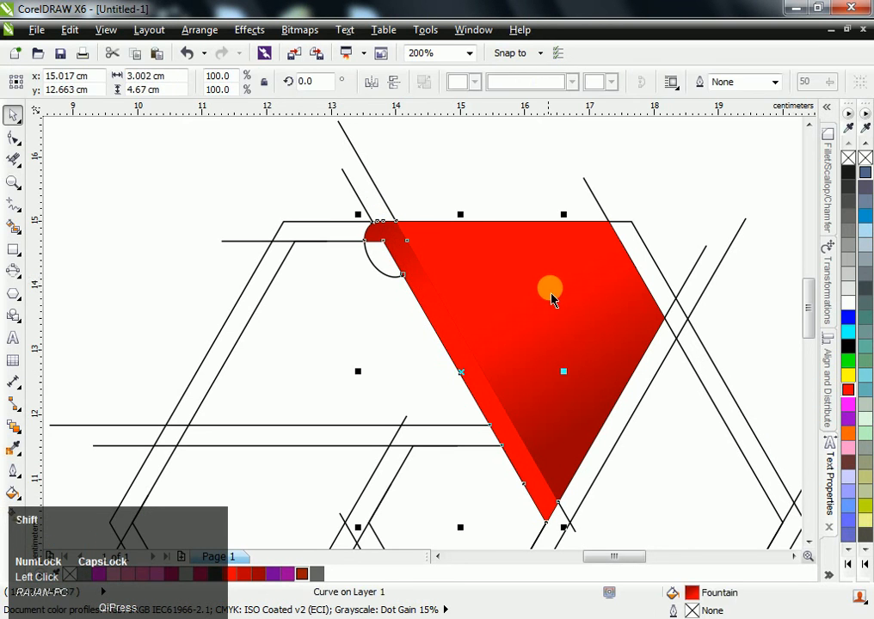
{"action": "left_click", "coordinate": [552, 293], "text": "shift"}
{"action": "key", "text": "ctrl+g"}
- Move the group's rotation centre to the hexagon's centre and make a copy rotated 60° around it
{"action": "scroll", "coordinate": [562, 299], "scroll_direction": "down", "scroll_amount": 1}
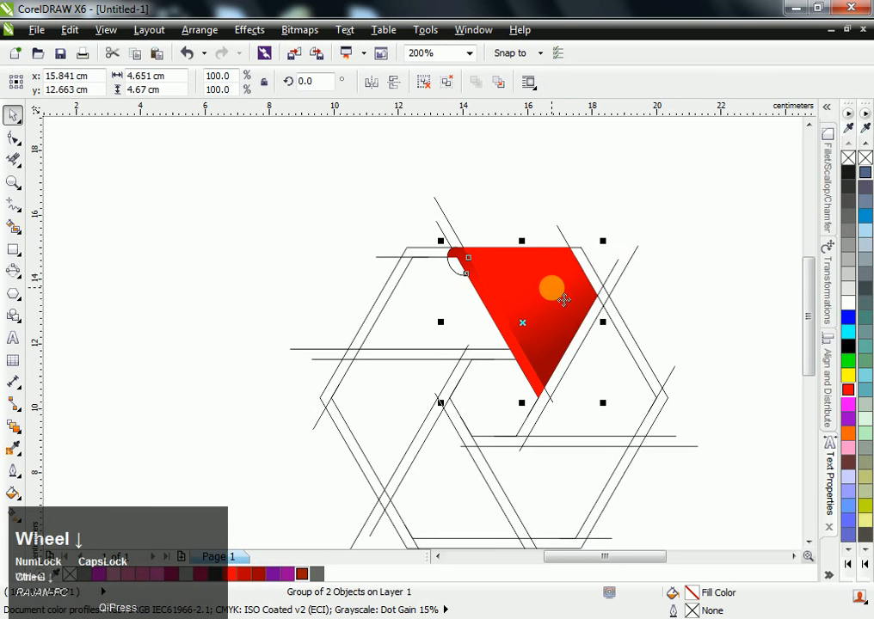
{"action": "left_click", "coordinate": [547, 343]}
{"action": "left_click_drag", "start_coordinate": [523, 322], "coordinate": [504, 407]}
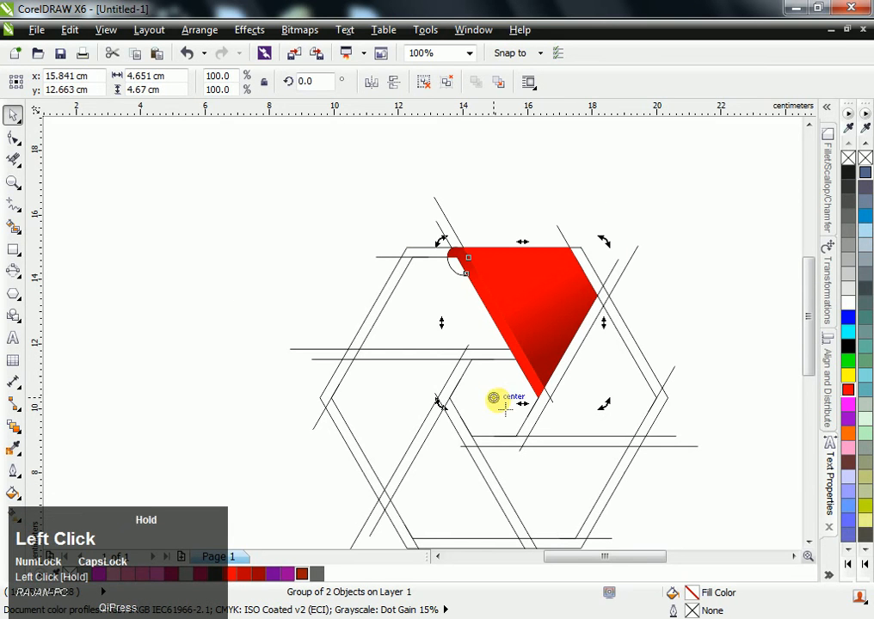
{"action": "left_click_drag", "start_coordinate": [441, 241], "coordinate": [335, 362]}
{"action": "right_click", "coordinate": [335, 363], "text": "ctrl"}
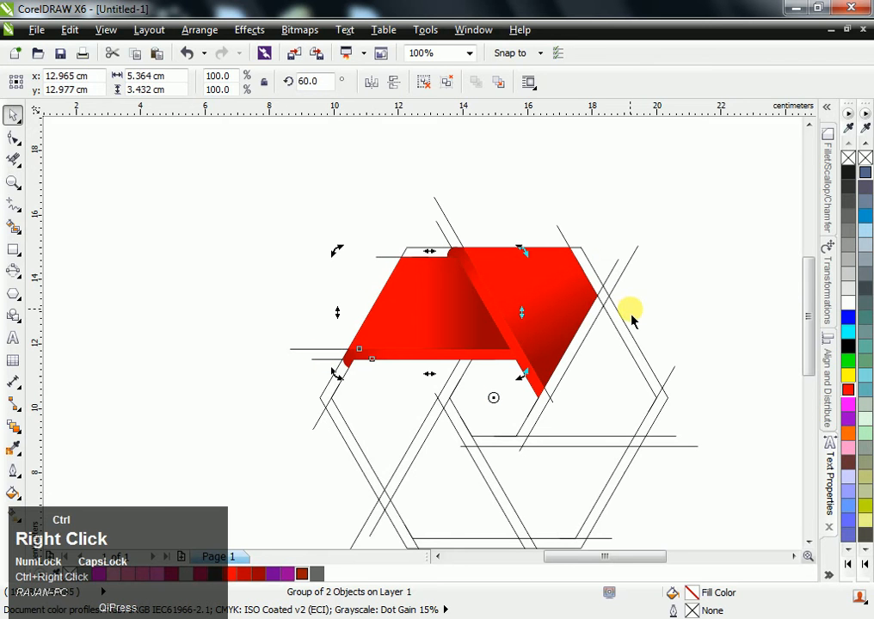
- Repeat the rotated duplication four times to complete the ring of six ribbon segments
{"action": "key", "text": "ctrl+r"}
{"action": "key", "text": "ctrl+r"}
{"action": "key", "text": "ctrl+r"}
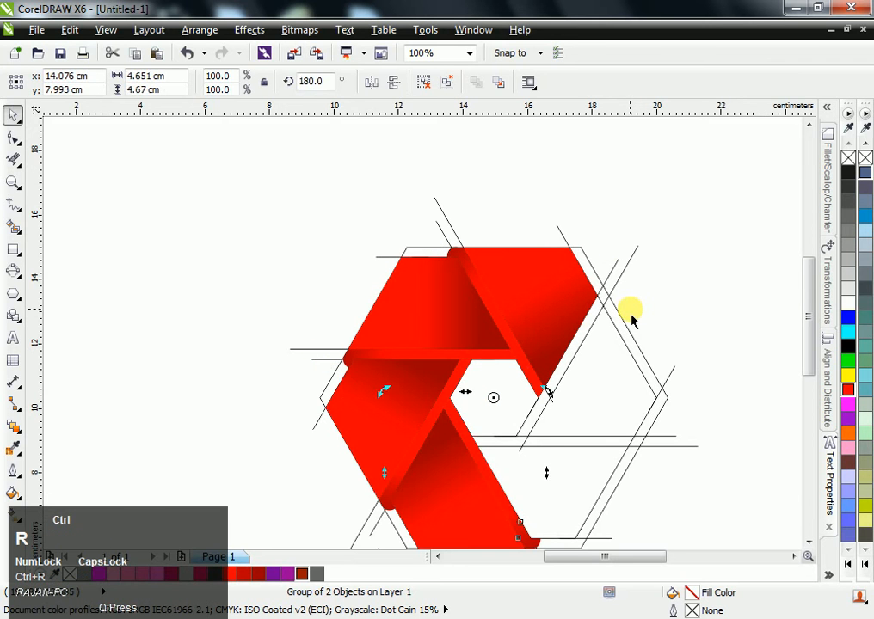
{"action": "key", "text": "ctrl+r"}
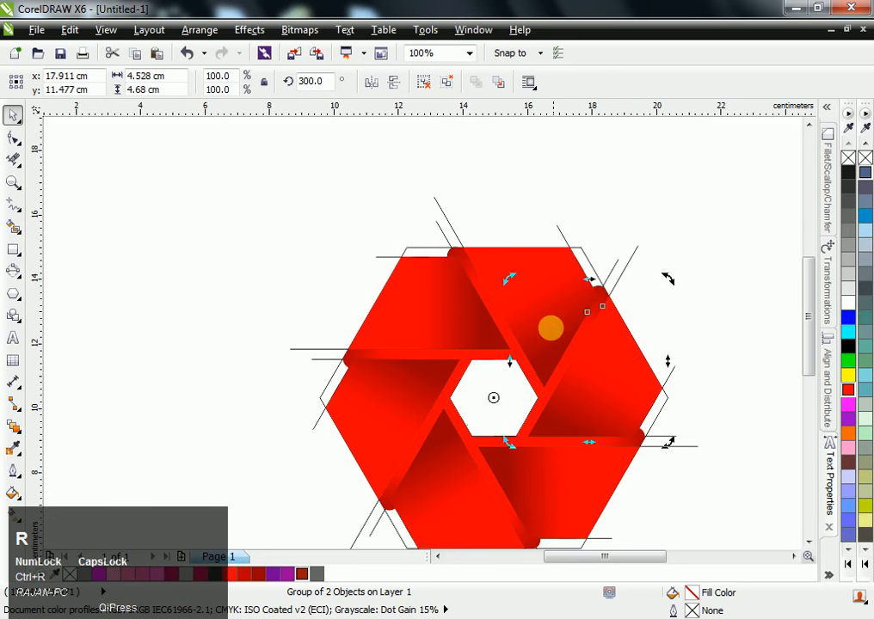
- Select all six ribbon groups and move them horizontally off the line construction into the empty area right of the page
{"action": "left_click", "coordinate": [454, 302], "text": "shift"}
{"action": "left_click", "coordinate": [408, 361], "text": "shift"}
{"action": "left_click", "coordinate": [415, 449], "text": "shift"}
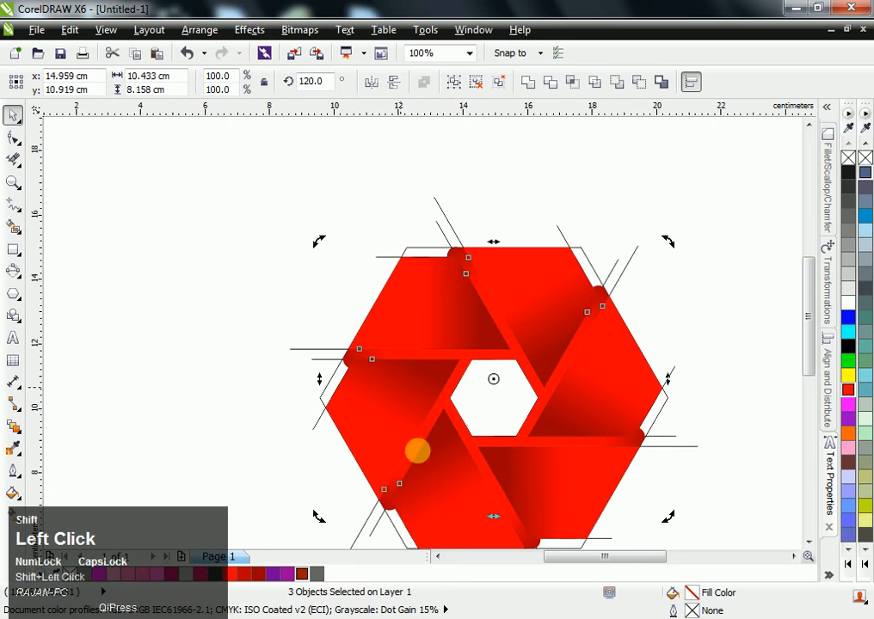
{"action": "left_click", "coordinate": [464, 495], "text": "shift"}
{"action": "scroll", "coordinate": [577, 482], "scroll_direction": "down", "scroll_amount": 2}
{"action": "left_click_drag", "start_coordinate": [589, 473], "coordinate": [751, 456]}
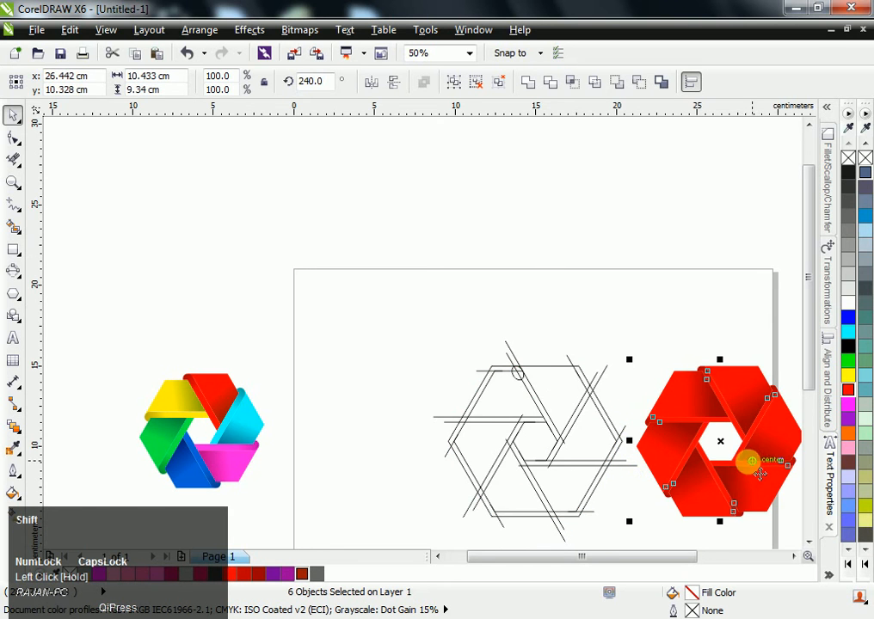
{"action": "scroll", "coordinate": [740, 461], "scroll_direction": "right", "scroll_amount": 3}
{"action": "scroll", "coordinate": [676, 465], "scroll_direction": "right", "scroll_amount": 4}
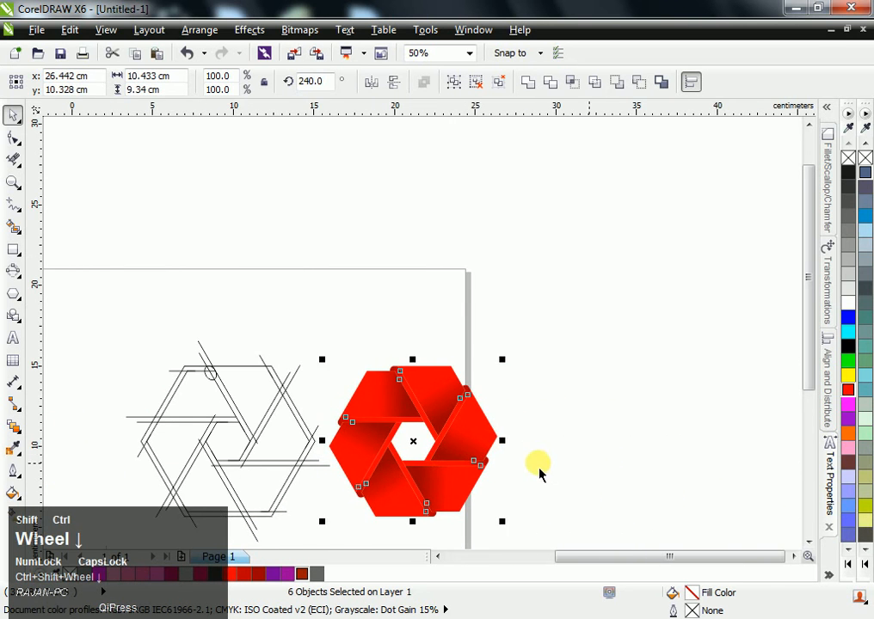
{"action": "left_click_drag", "start_coordinate": [474, 432], "coordinate": [640, 482]}
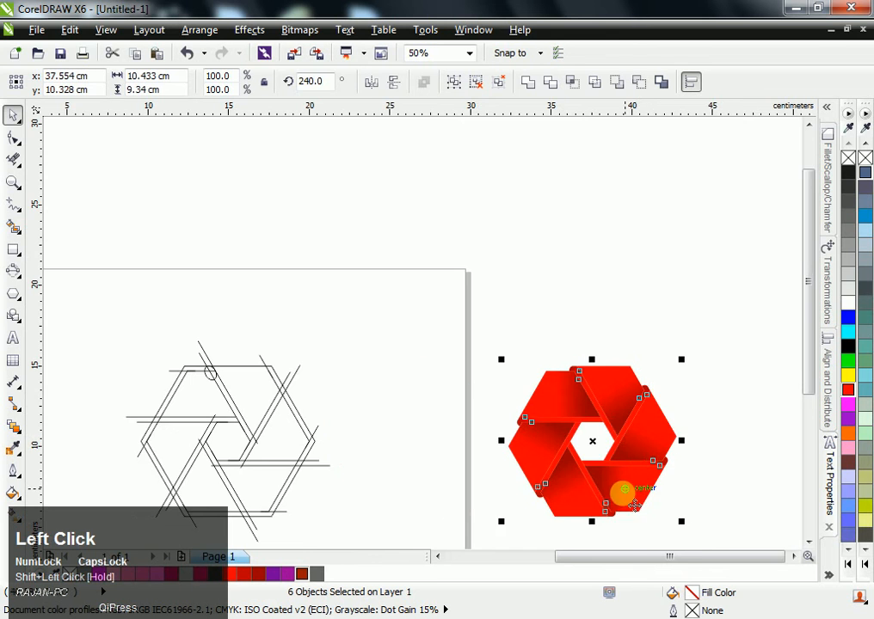
- Recolour the hexagon's upper-left ribbon segment golden yellow with a Hue/Saturation/Lightness adjustment: hue 49, saturation 6, lightness 8, using live preview
{"action": "scroll", "coordinate": [624, 492], "scroll_direction": "up", "scroll_amount": 2}
{"action": "scroll", "coordinate": [618, 455], "scroll_direction": "down", "scroll_amount": 4}
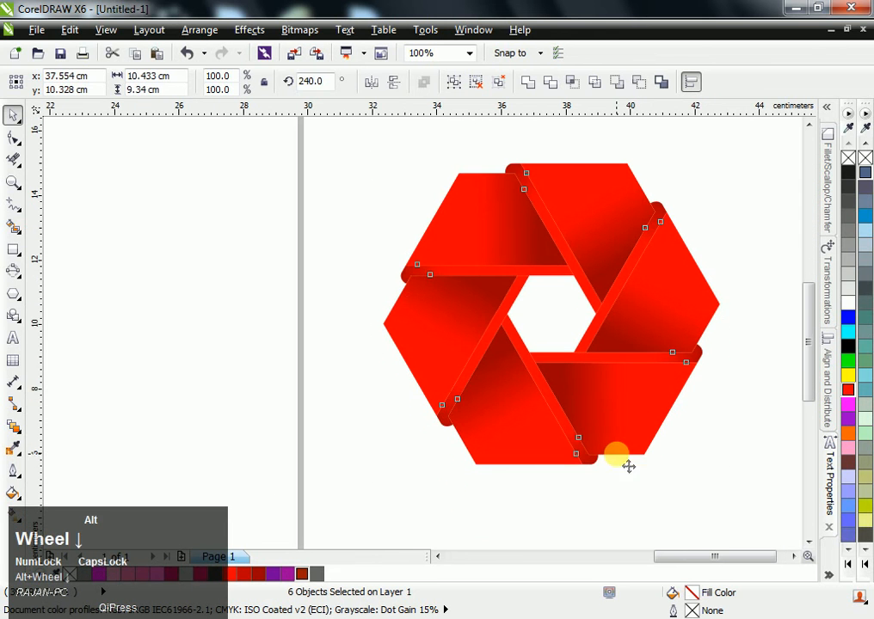
{"action": "left_click", "coordinate": [733, 214]}
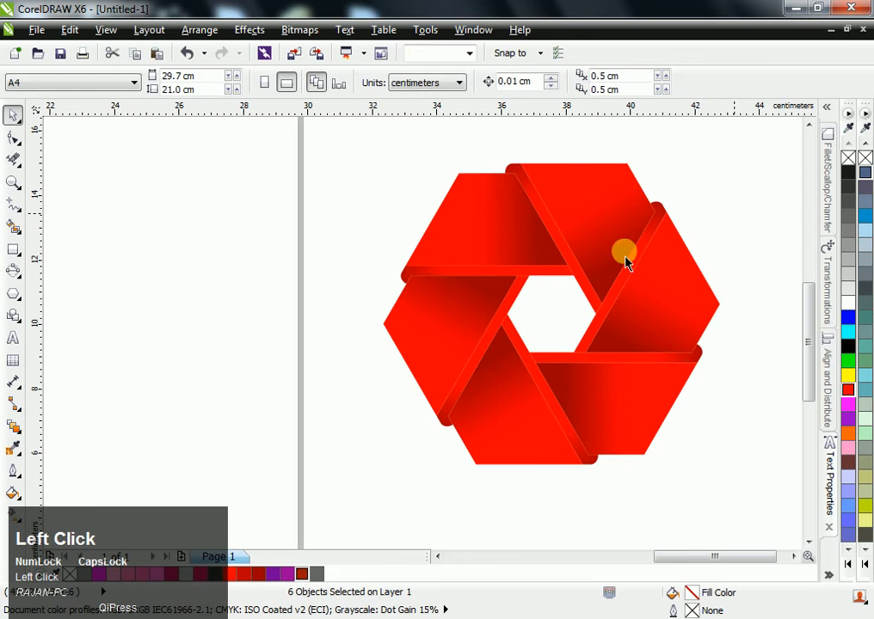
{"action": "left_click", "coordinate": [515, 227]}
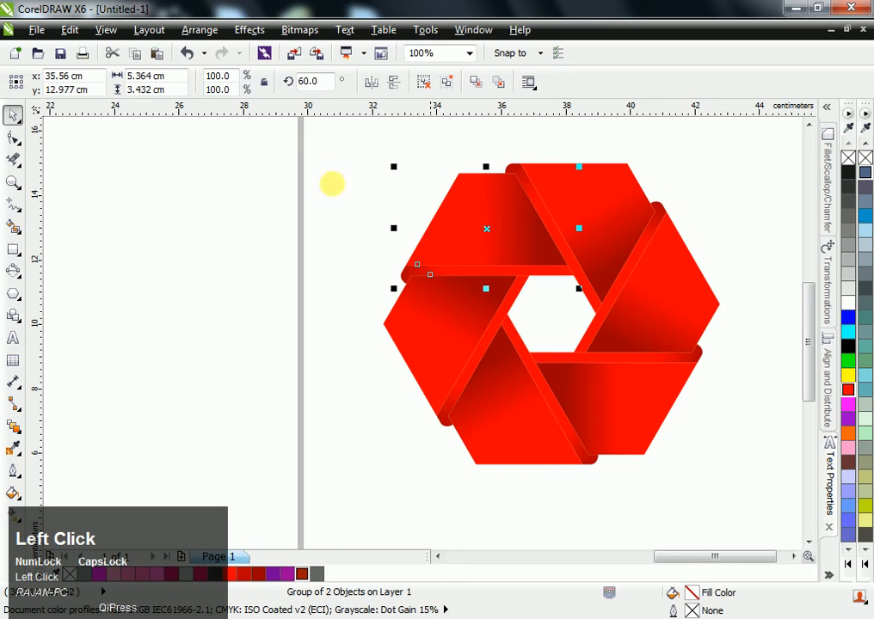
{"action": "left_click", "coordinate": [243, 29]}
{"action": "mouse_move", "coordinate": [320, 54]}
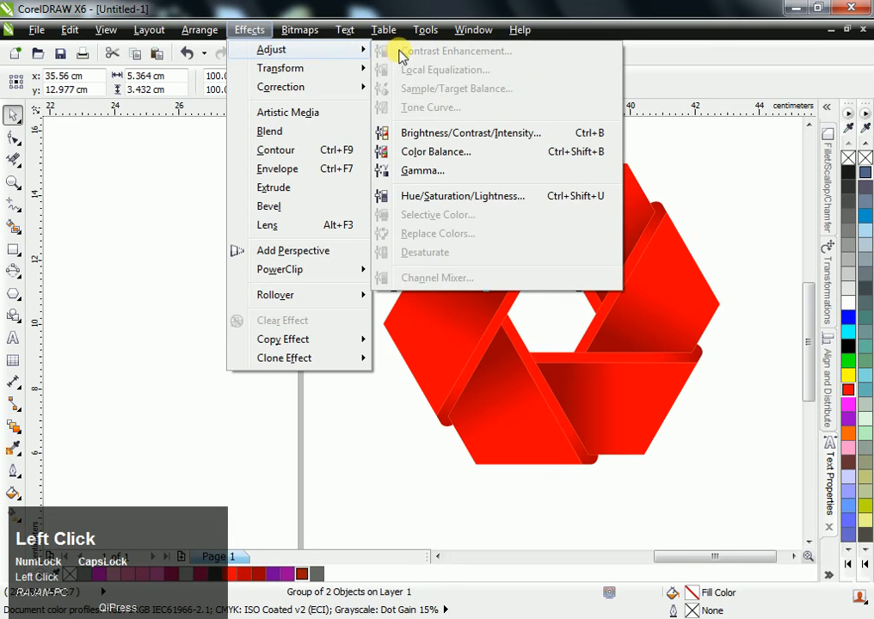
{"action": "left_click", "coordinate": [449, 191]}
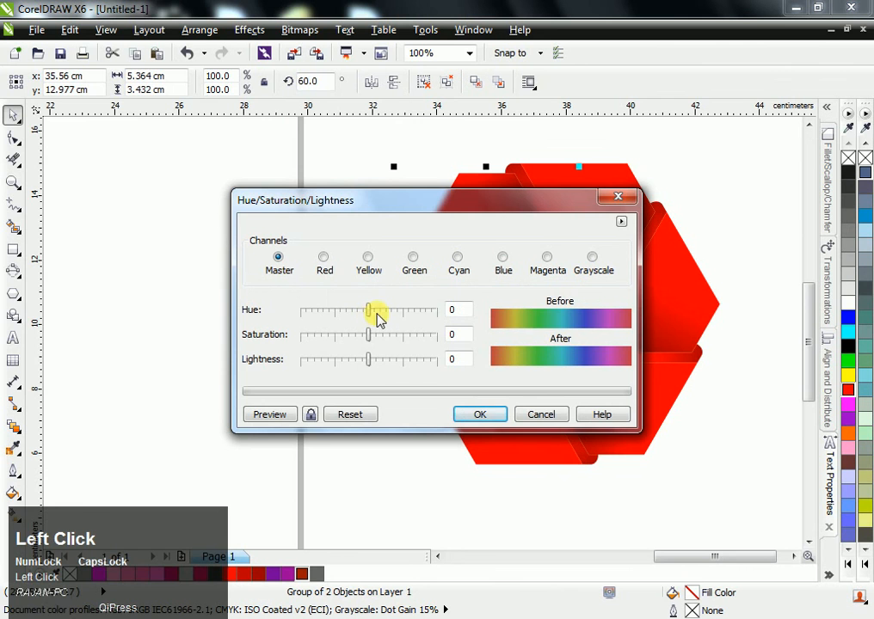
{"action": "left_click_drag", "start_coordinate": [310, 201], "coordinate": [115, 112]}
{"action": "left_click", "coordinate": [48, 319]}
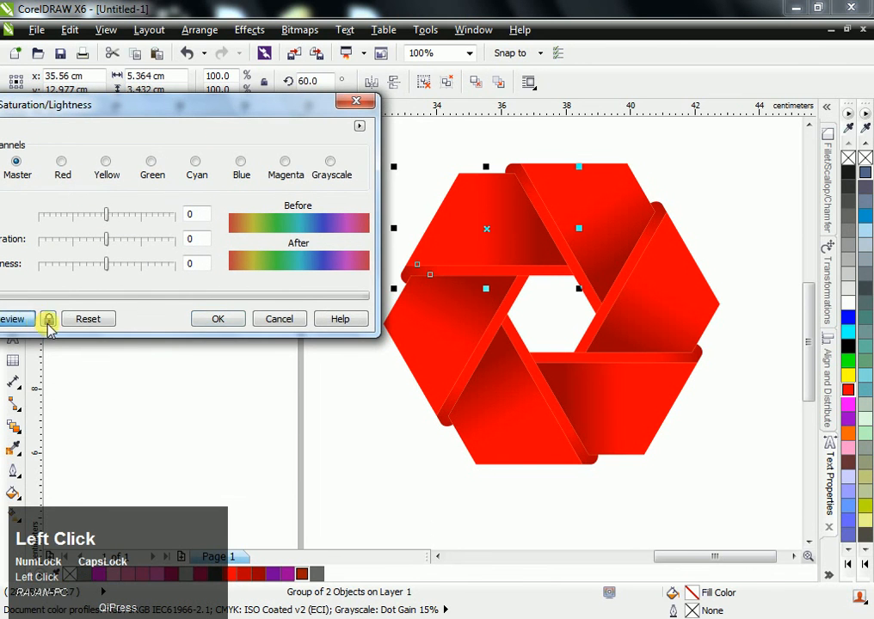
{"action": "left_click_drag", "start_coordinate": [106, 215], "coordinate": [129, 220]}
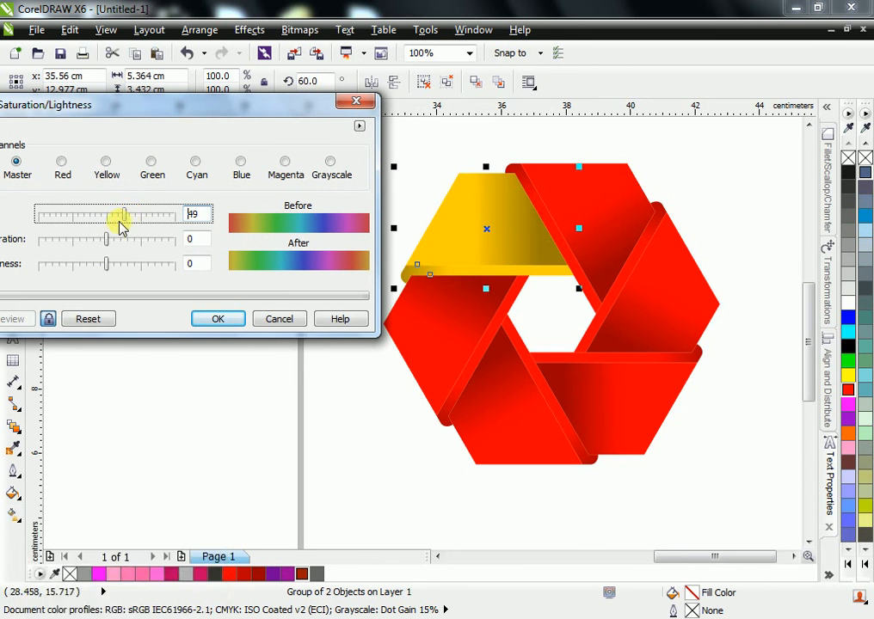
{"action": "left_click_drag", "start_coordinate": [112, 241], "coordinate": [119, 243]}
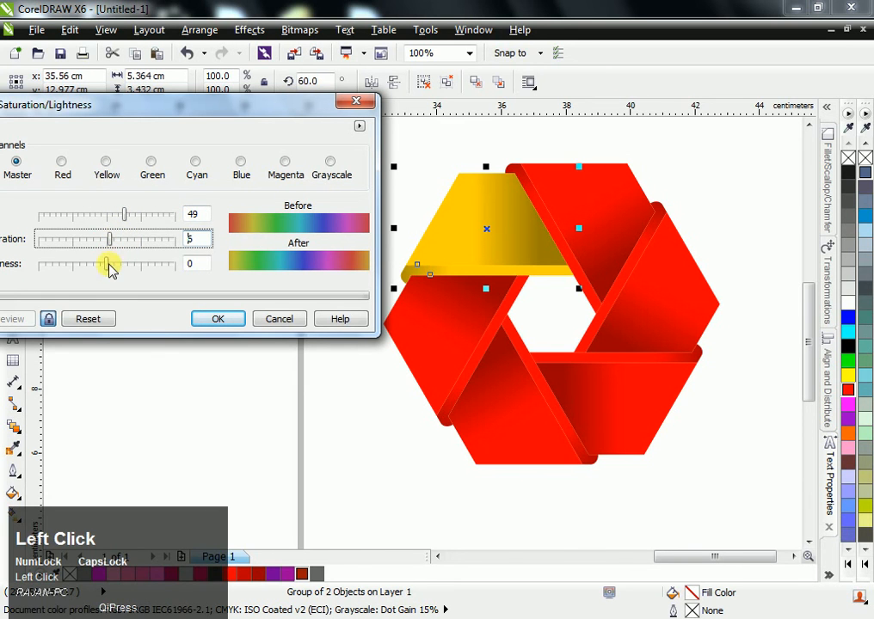
{"action": "left_click_drag", "start_coordinate": [101, 267], "coordinate": [114, 263]}
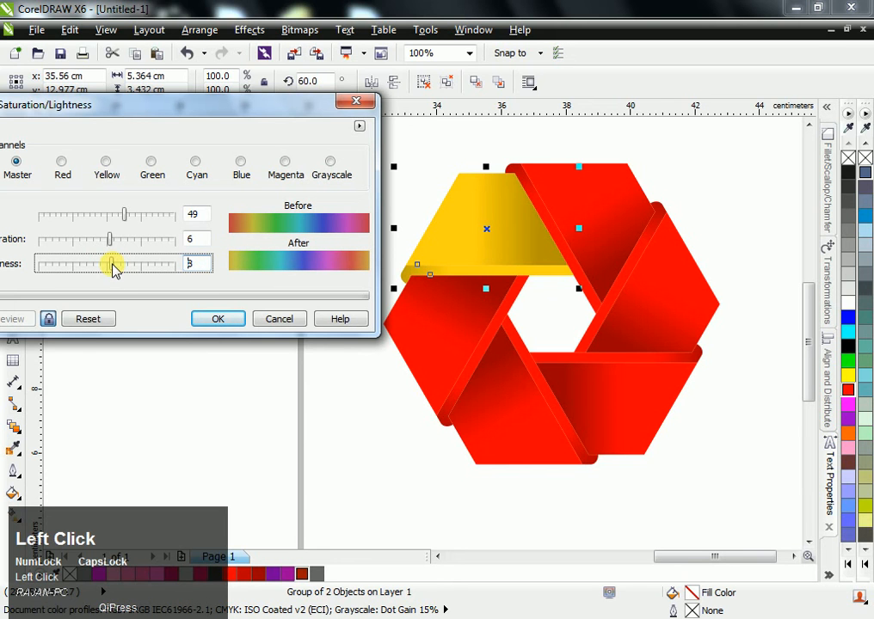
{"action": "left_click", "coordinate": [230, 318]}
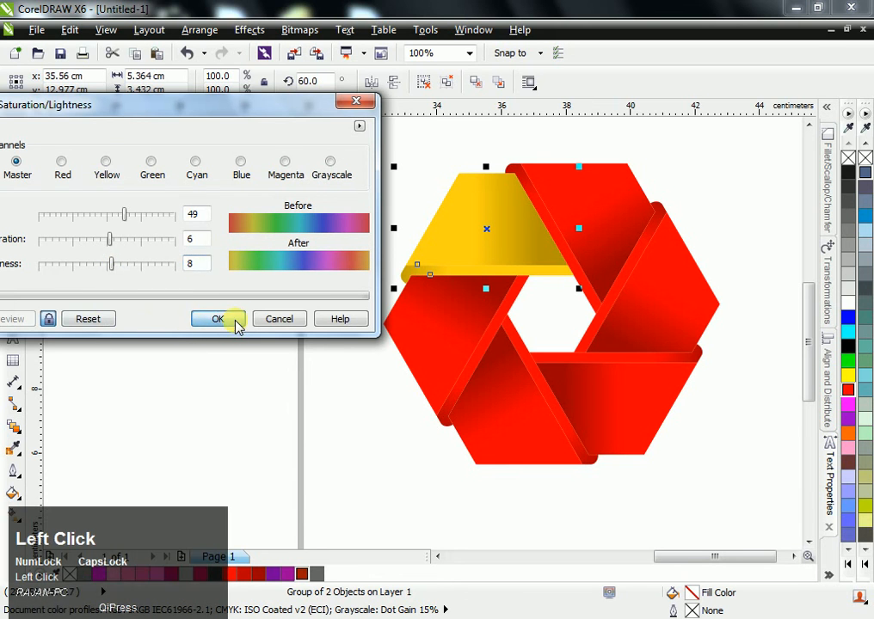
- Recolour the lower-left ribbon segment beside the yellow one green with Hue/Saturation/Lightness: hue 106, saturation 10, lightness -11
{"action": "left_click", "coordinate": [435, 311]}
{"action": "left_click", "coordinate": [196, 29]}
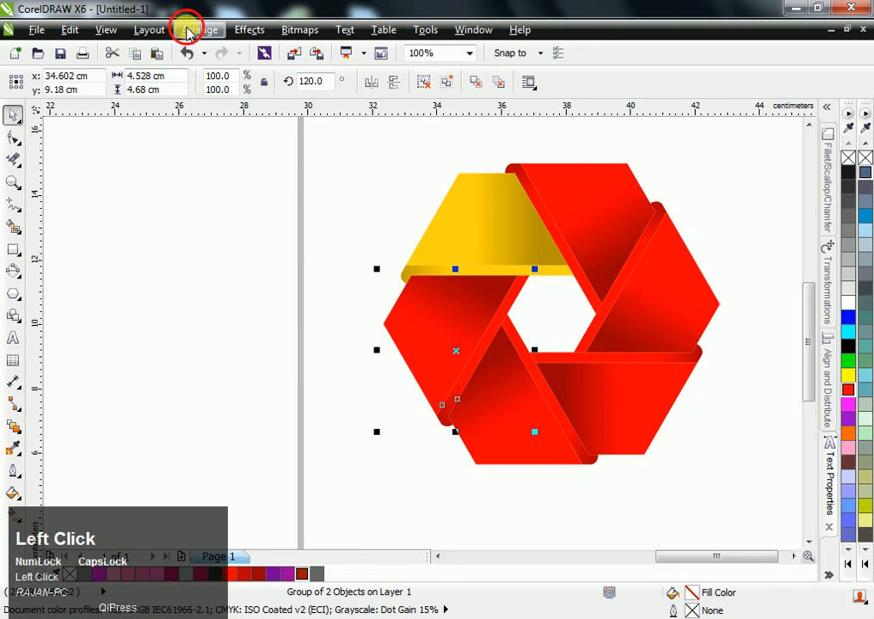
{"action": "mouse_move", "coordinate": [404, 55]}
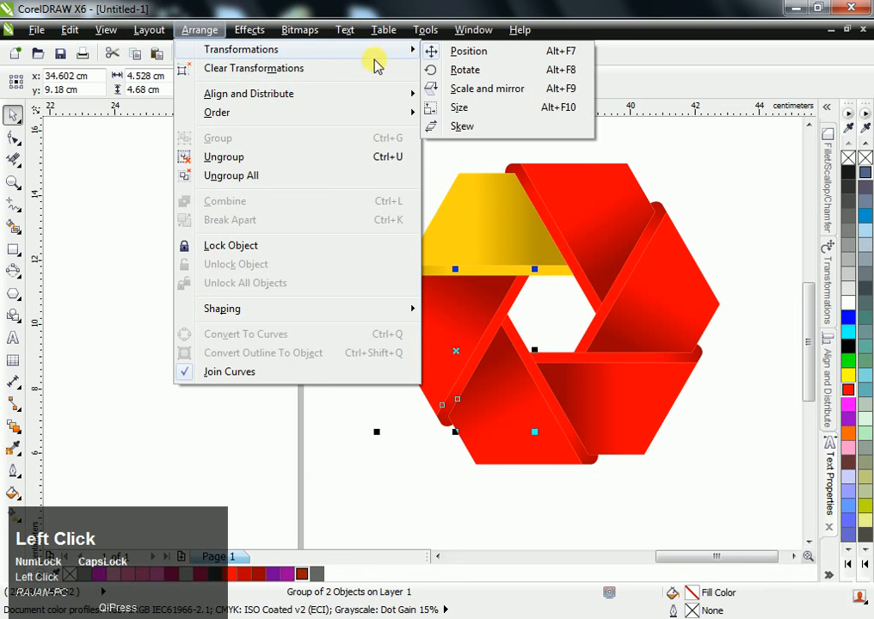
{"action": "mouse_move", "coordinate": [238, 28]}
{"action": "mouse_move", "coordinate": [344, 50]}
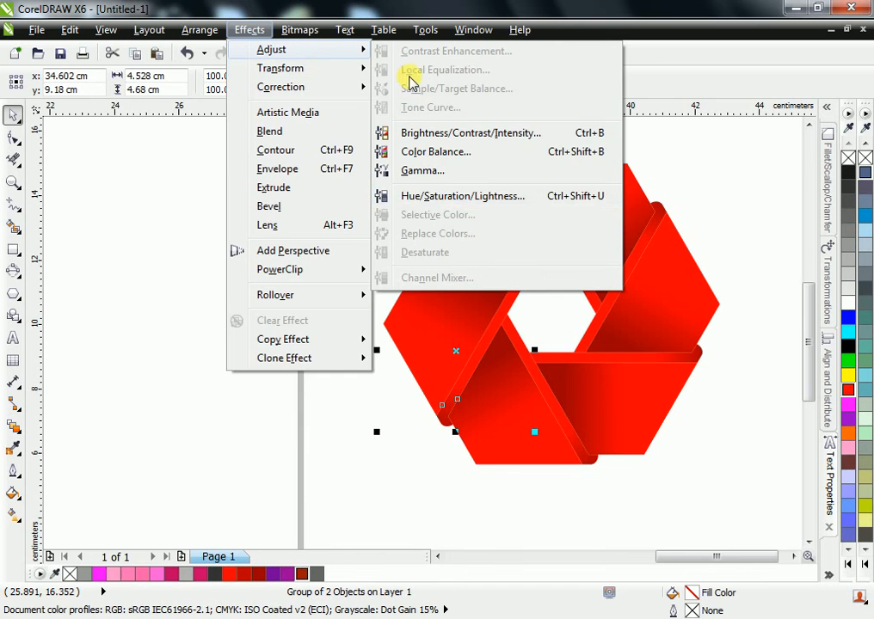
{"action": "left_click", "coordinate": [426, 196]}
{"action": "left_click_drag", "start_coordinate": [381, 206], "coordinate": [183, 51]}
{"action": "left_click", "coordinate": [71, 260]}
{"action": "left_click", "coordinate": [111, 261]}
{"action": "left_click_drag", "start_coordinate": [180, 162], "coordinate": [213, 163]}
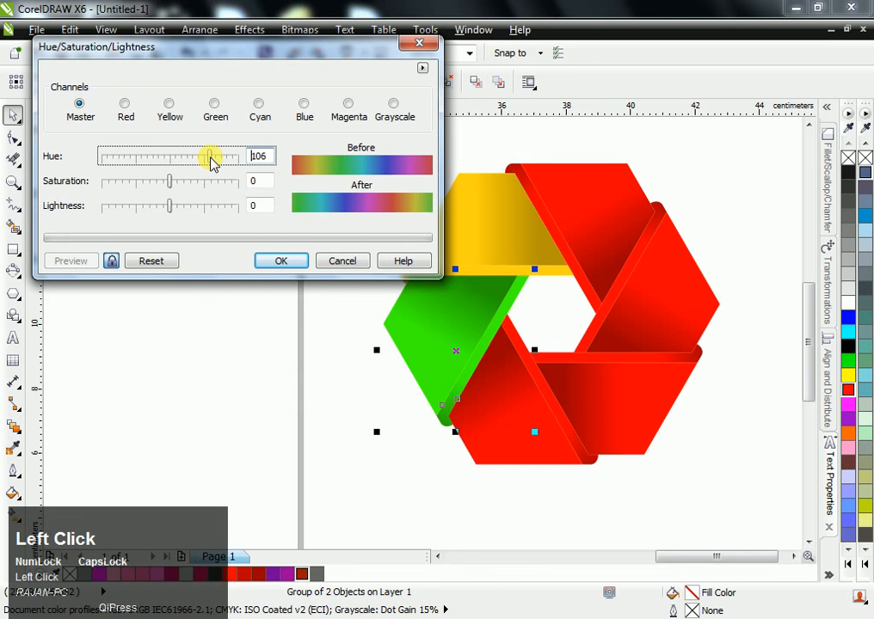
{"action": "left_click", "coordinate": [165, 207]}
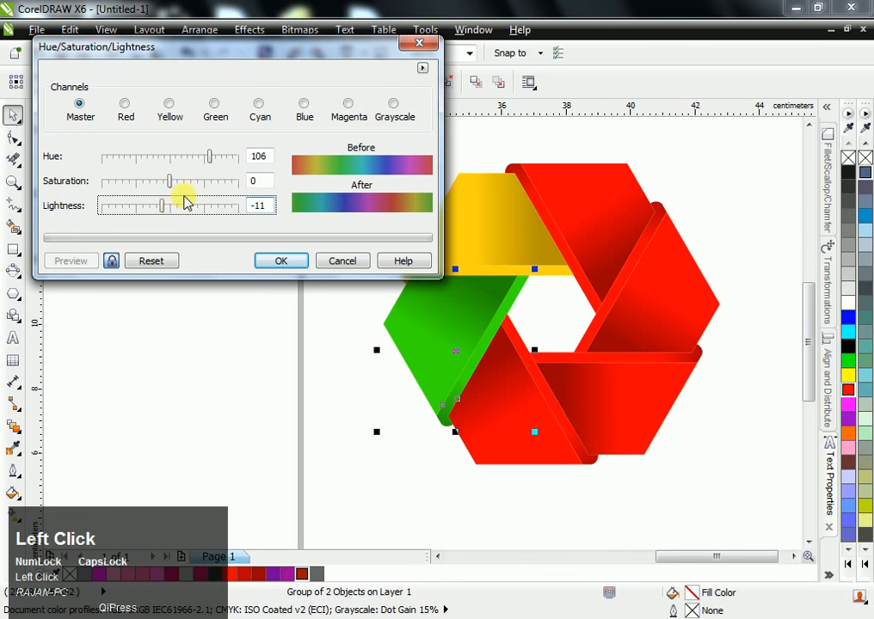
{"action": "left_click", "coordinate": [175, 180]}
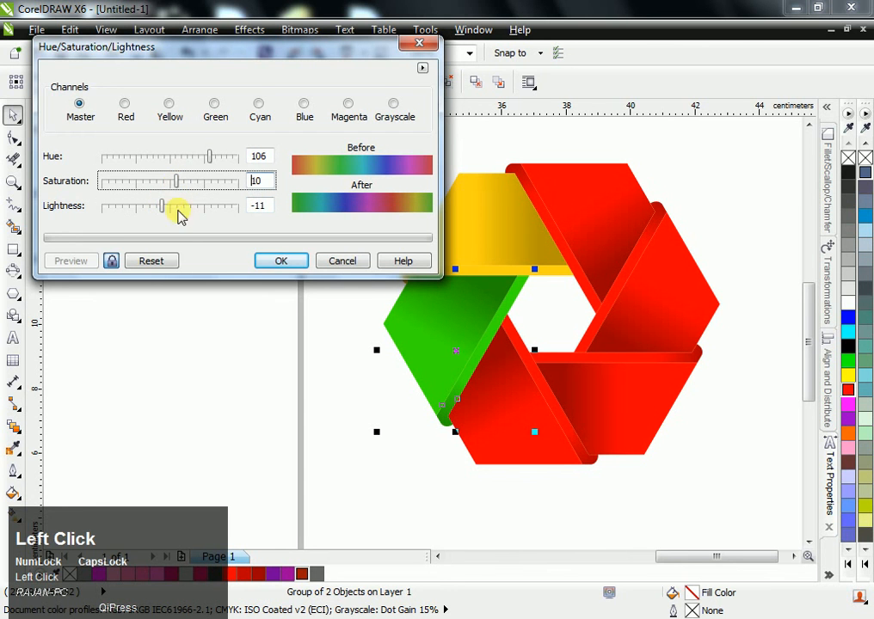
{"action": "left_click", "coordinate": [275, 262]}
- Recolour the bottom ribbon segment beside the green one cyan with Hue/Saturation/Lightness: hue 180, lightness -9
{"action": "left_click", "coordinate": [517, 425]}
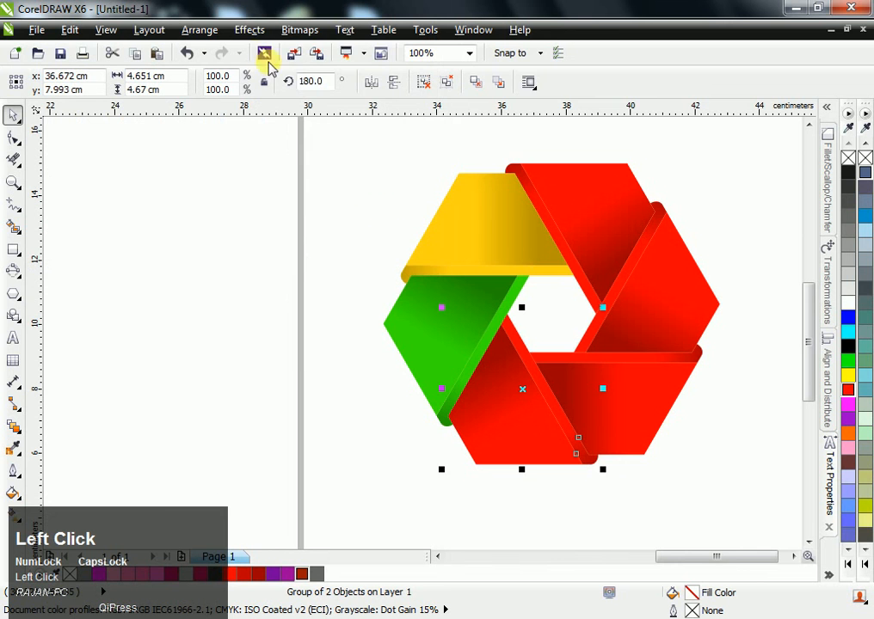
{"action": "left_click", "coordinate": [250, 34]}
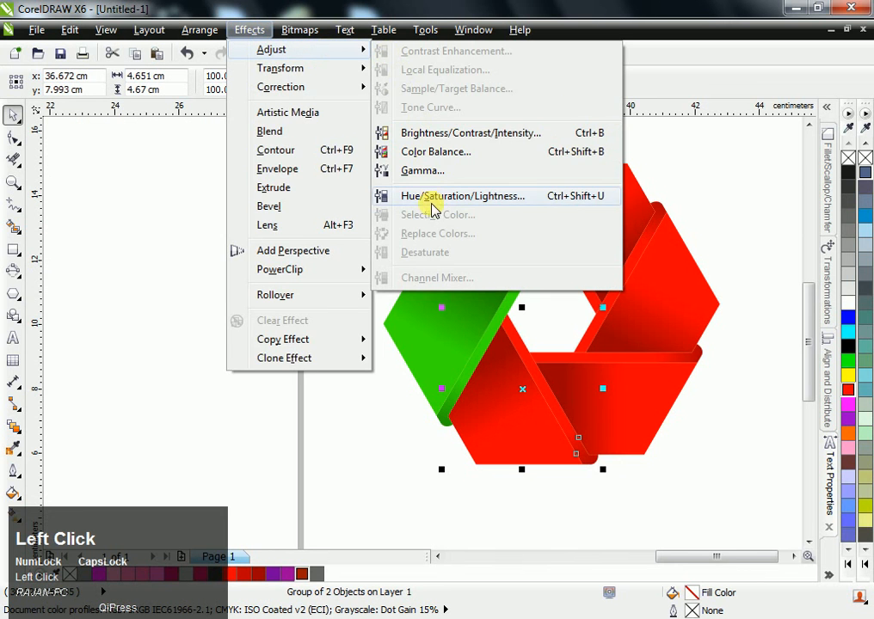
{"action": "left_click", "coordinate": [416, 194]}
{"action": "left_click_drag", "start_coordinate": [349, 203], "coordinate": [162, 76]}
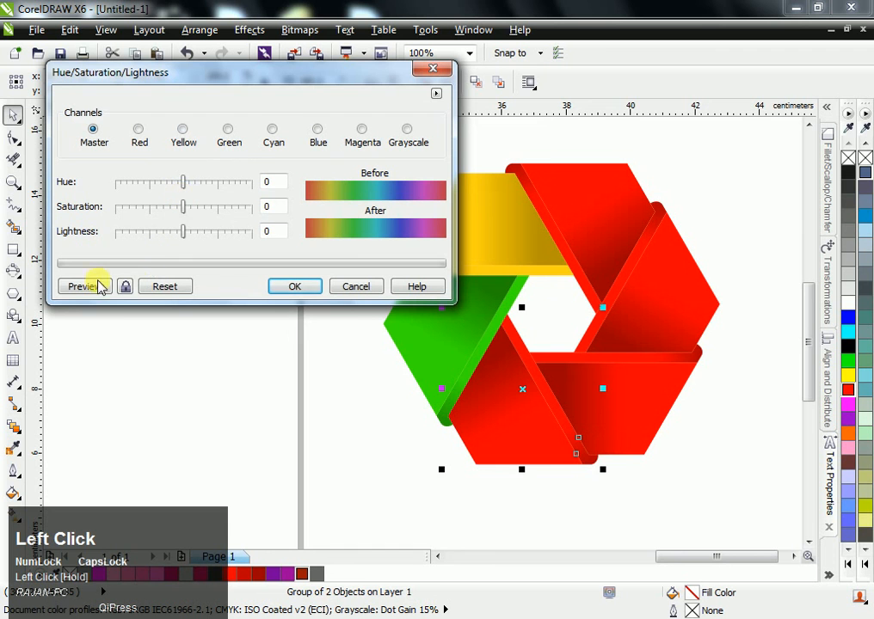
{"action": "left_click", "coordinate": [125, 286]}
{"action": "left_click", "coordinate": [229, 185]}
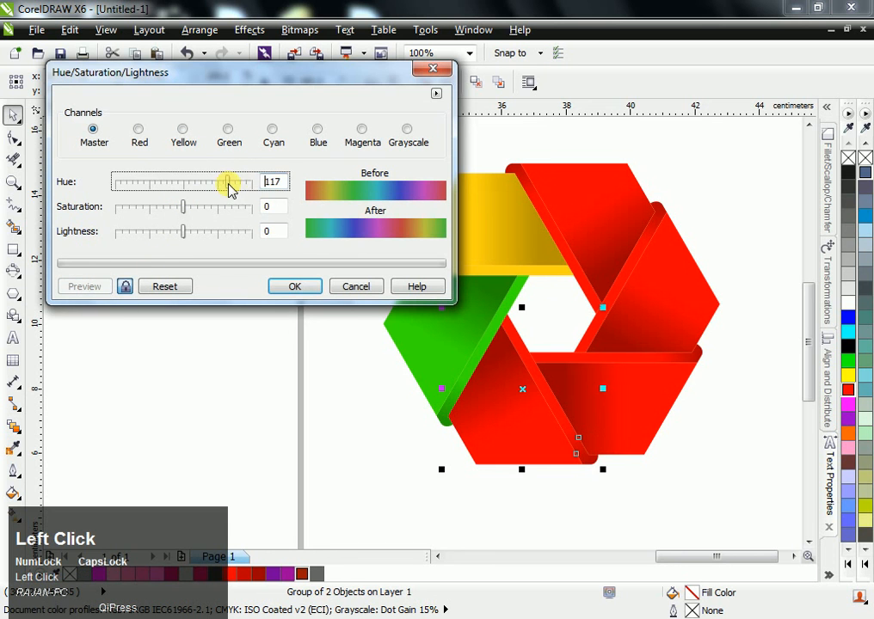
{"action": "left_click", "coordinate": [241, 187]}
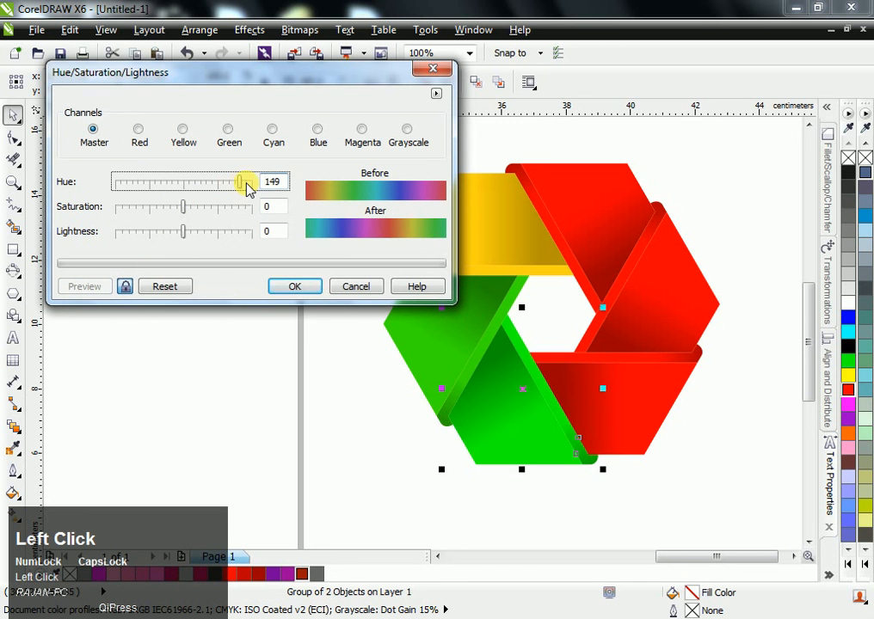
{"action": "left_click", "coordinate": [249, 187]}
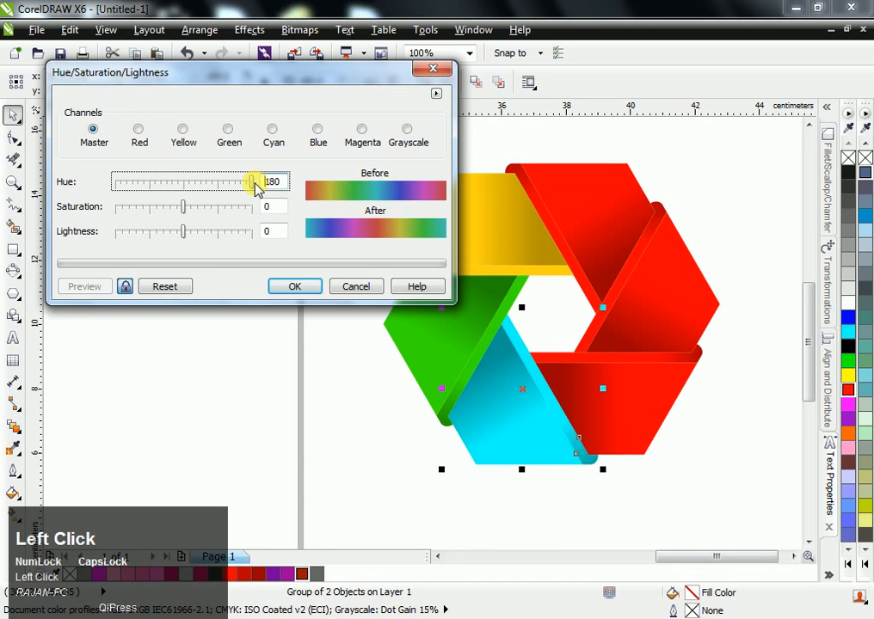
{"action": "left_click", "coordinate": [178, 231]}
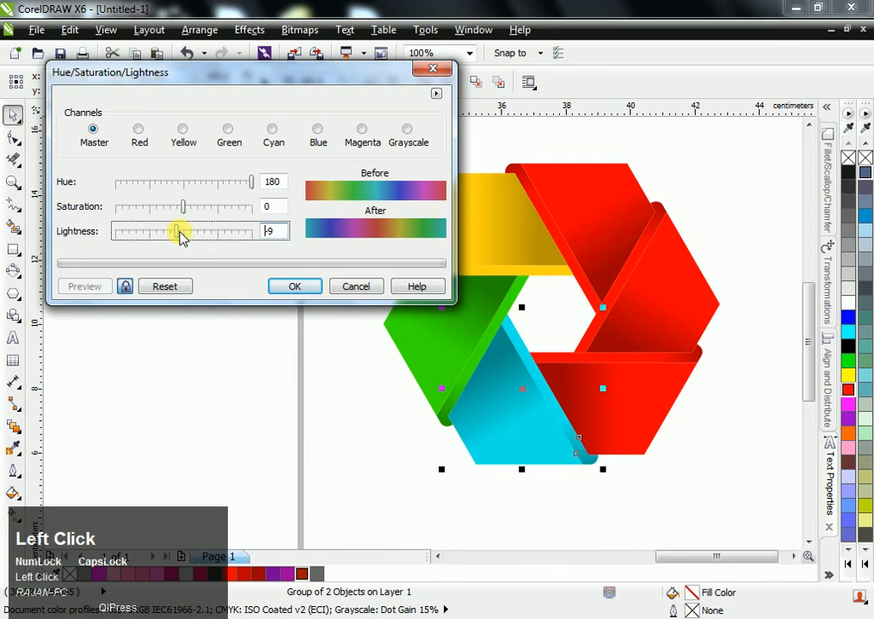
{"action": "left_click", "coordinate": [292, 286]}
- Recolour the lower-right ribbon segment beside the cyan one magenta with Hue/Saturation/Lightness: hue -43, saturation 15, lightness -6
{"action": "left_click", "coordinate": [638, 392]}
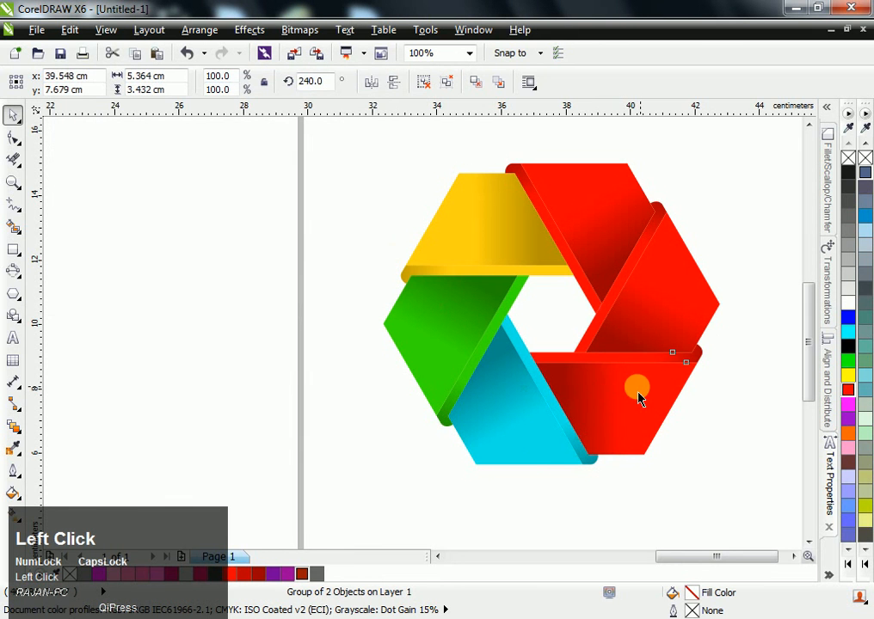
{"action": "left_click", "coordinate": [248, 29]}
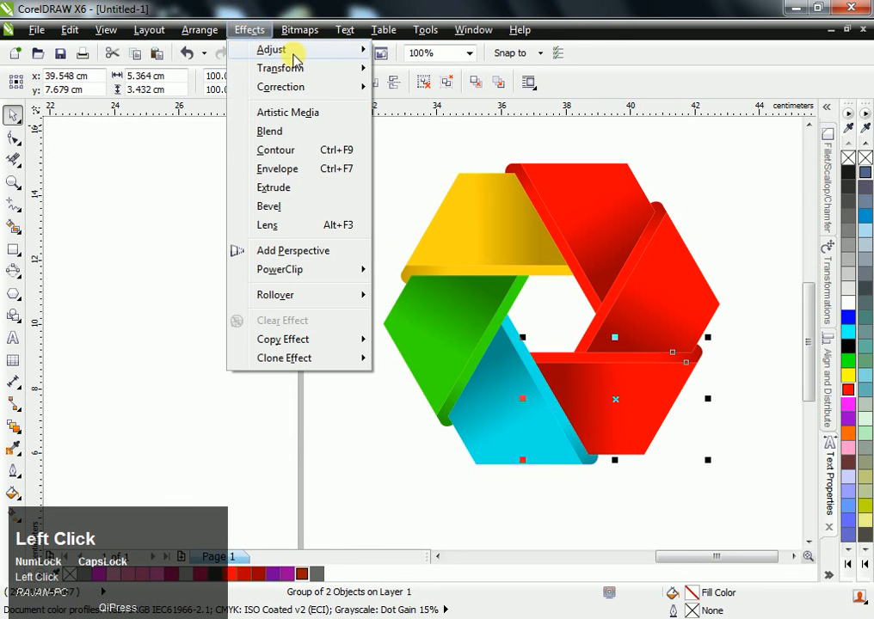
{"action": "mouse_move", "coordinate": [351, 52]}
{"action": "left_click", "coordinate": [440, 196]}
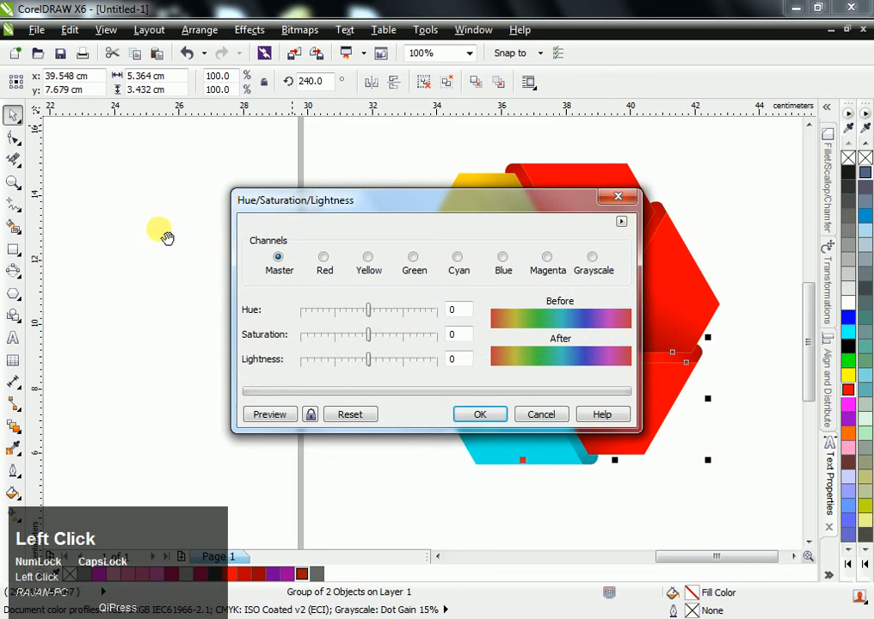
{"action": "left_click_drag", "start_coordinate": [292, 201], "coordinate": [122, 92]}
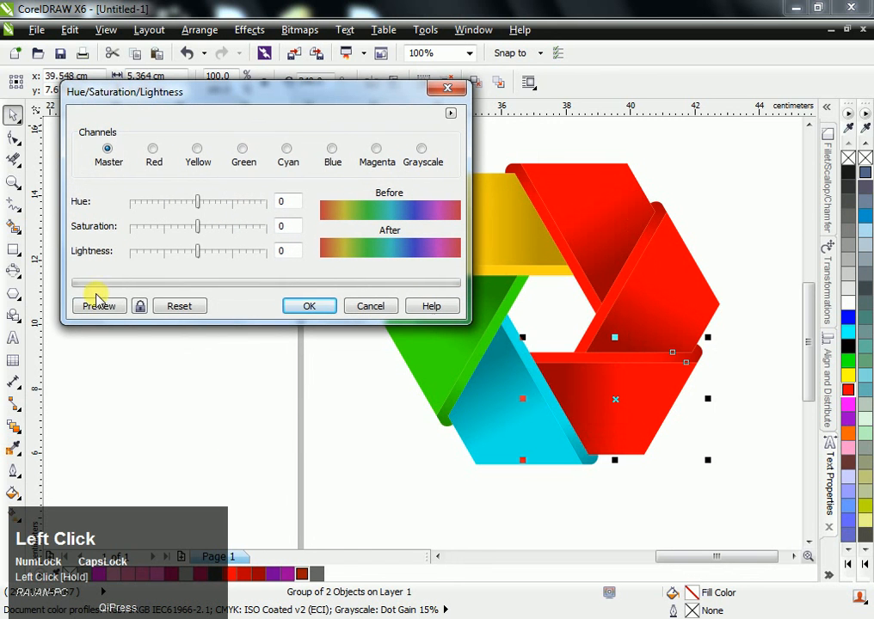
{"action": "left_click", "coordinate": [140, 307]}
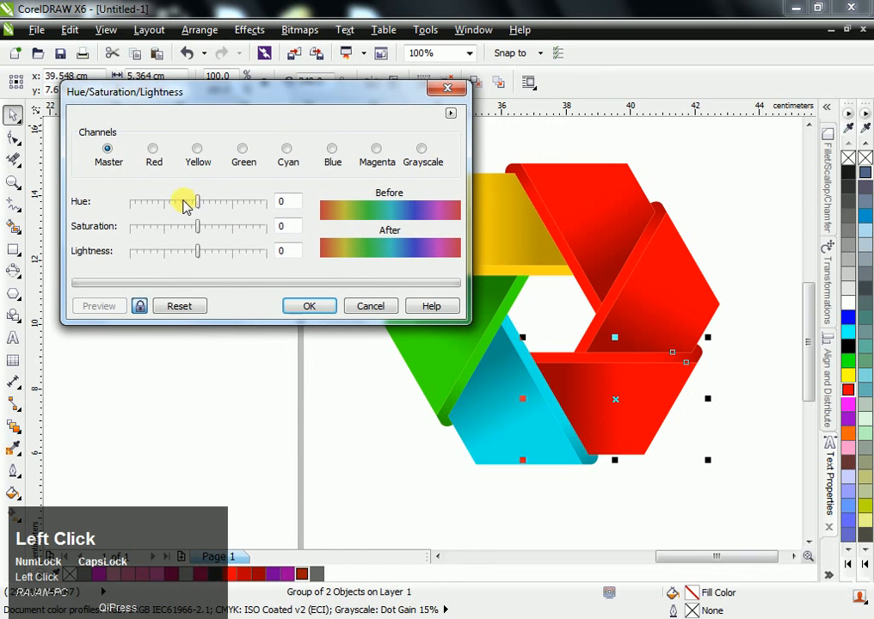
{"action": "left_click_drag", "start_coordinate": [189, 204], "coordinate": [182, 207]}
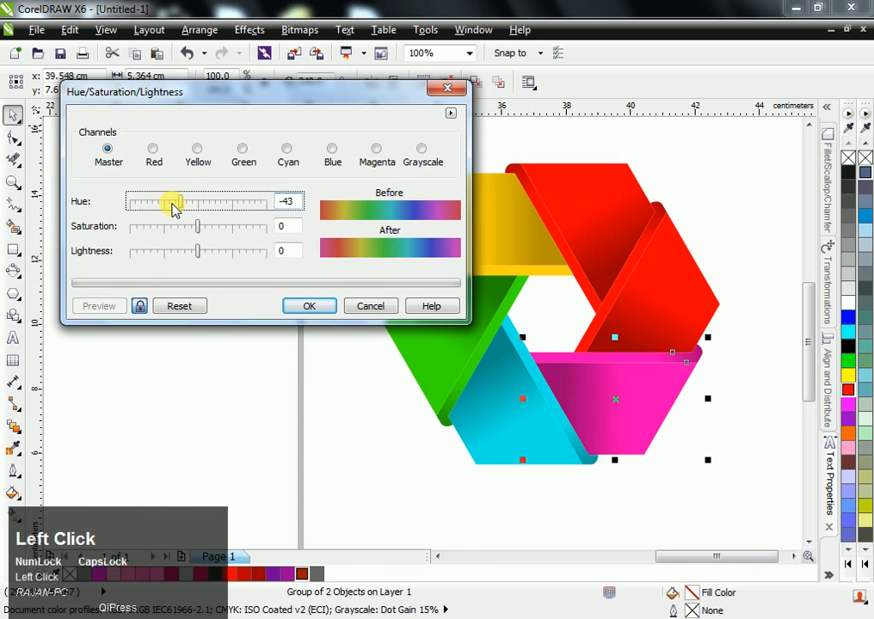
{"action": "left_click", "coordinate": [188, 249]}
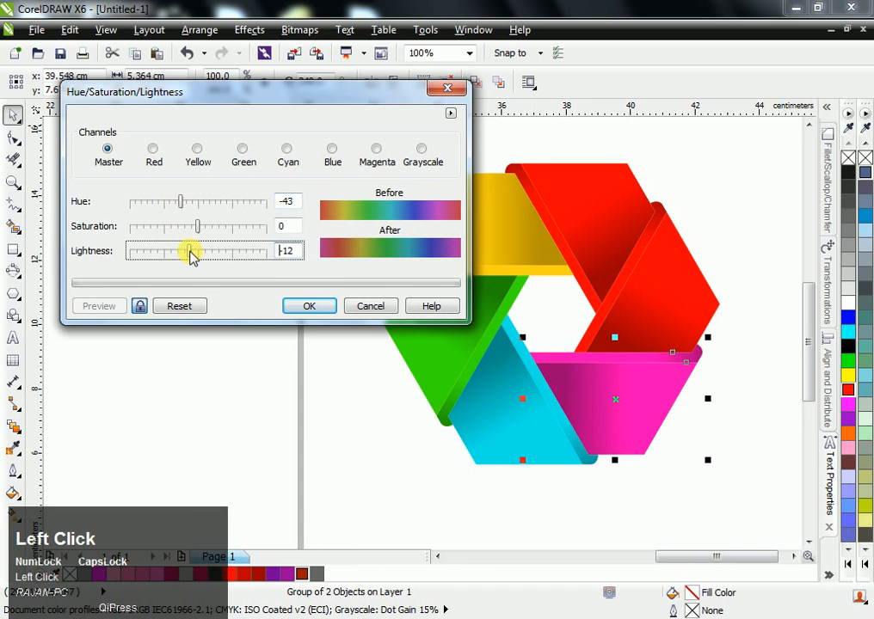
{"action": "left_click", "coordinate": [209, 227]}
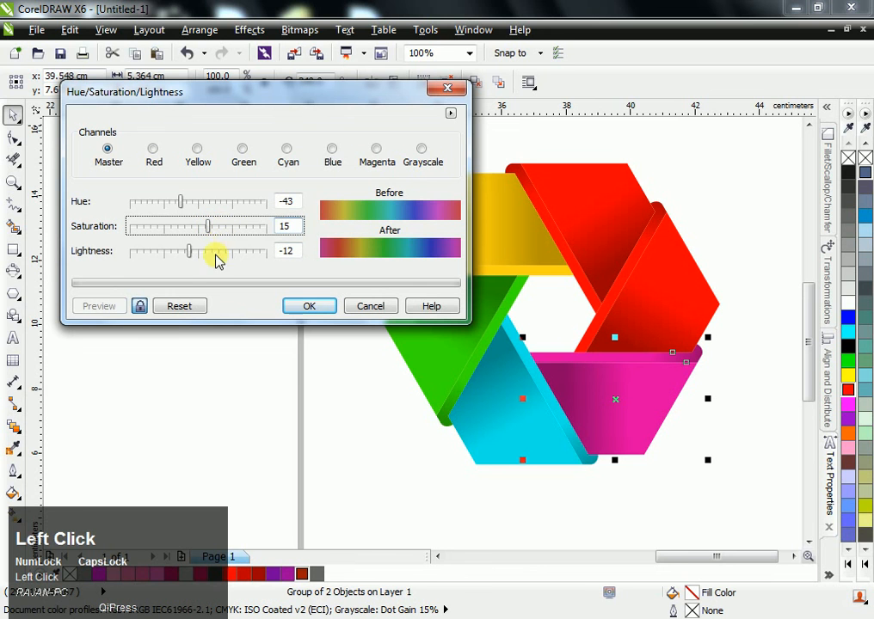
{"action": "left_click", "coordinate": [196, 251]}
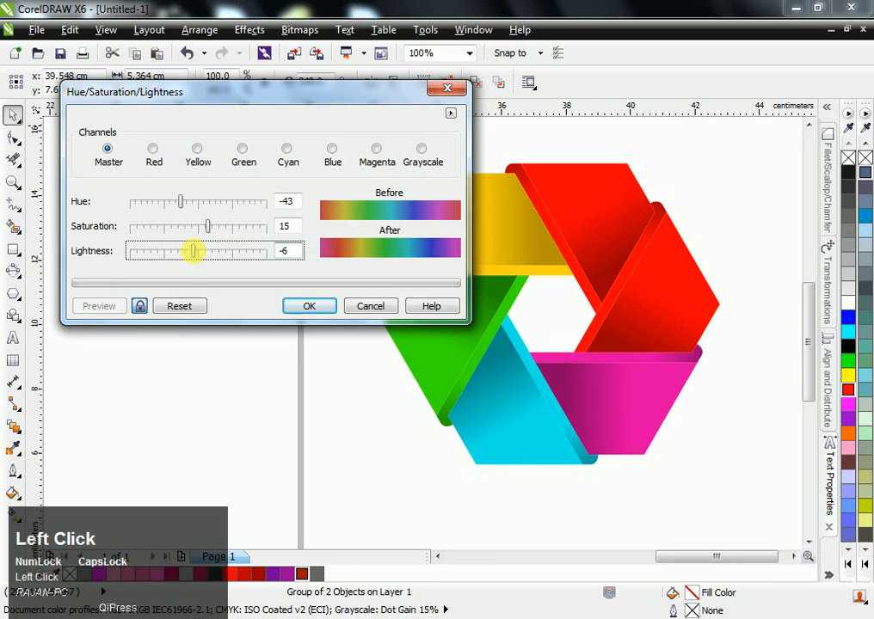
{"action": "left_click", "coordinate": [308, 305]}
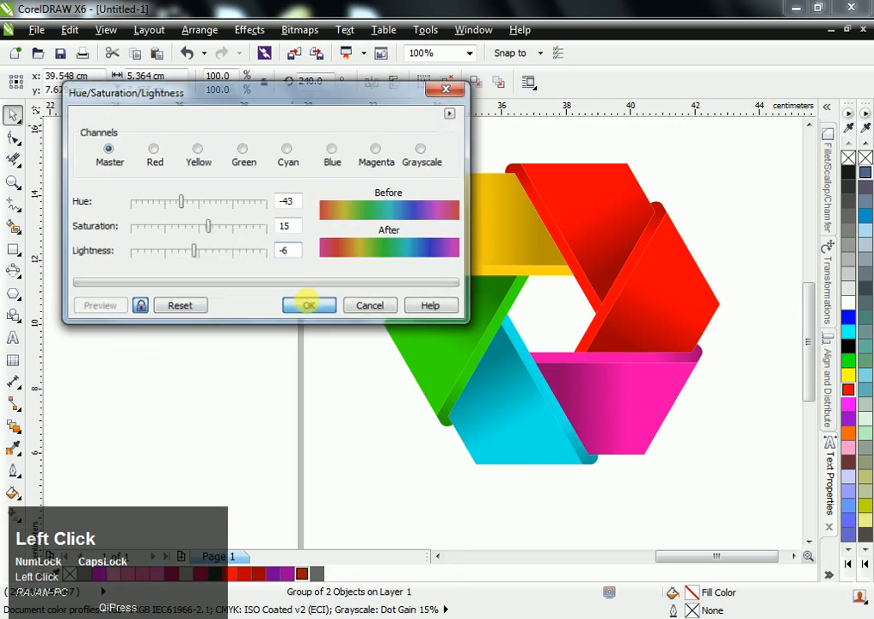
- Recolour the right-hand ribbon segment beside the magenta one blue with Hue/Saturation/Lightness: hue -130, saturation 19, lightness -10, using live preview
{"action": "left_click", "coordinate": [672, 294]}
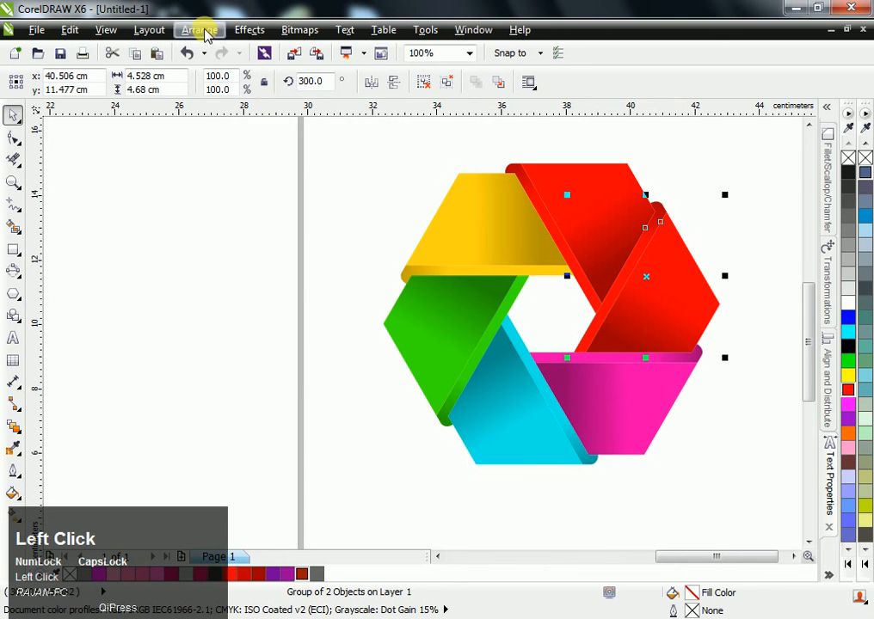
{"action": "left_click", "coordinate": [200, 29]}
{"action": "mouse_move", "coordinate": [254, 54]}
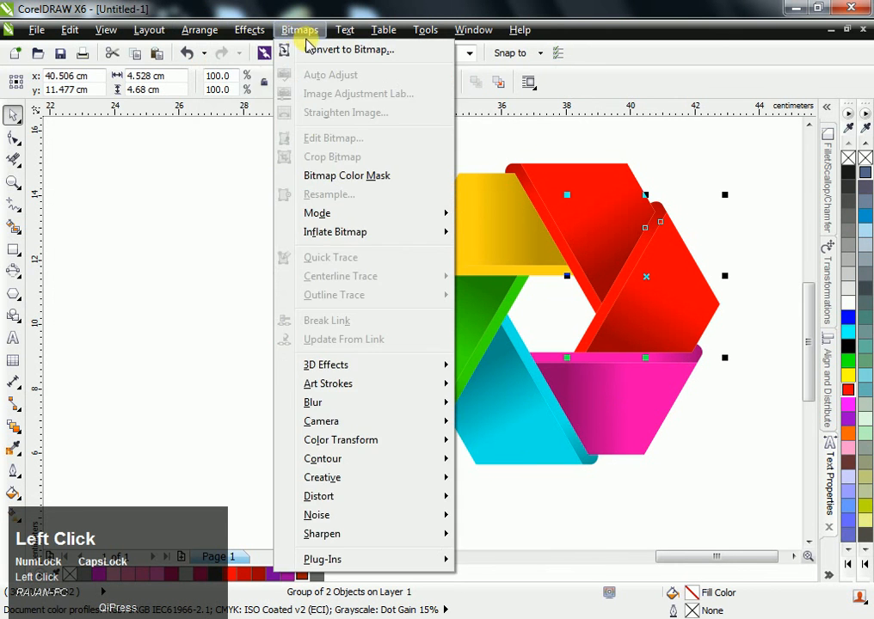
{"action": "mouse_move", "coordinate": [246, 31]}
{"action": "mouse_move", "coordinate": [288, 54]}
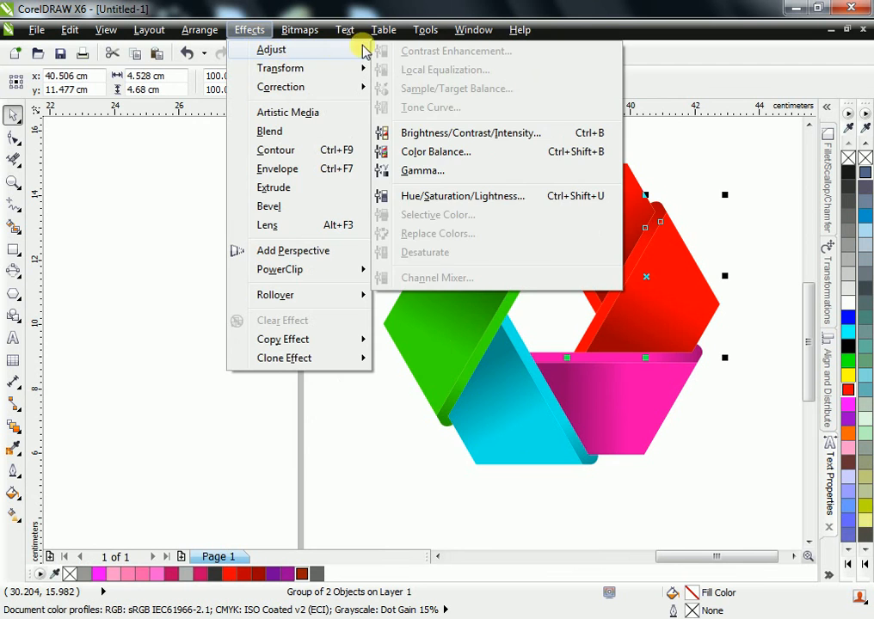
{"action": "left_click", "coordinate": [449, 195]}
{"action": "left_click_drag", "start_coordinate": [363, 215], "coordinate": [127, 84]}
{"action": "left_click", "coordinate": [50, 283]}
{"action": "left_click", "coordinate": [74, 283]}
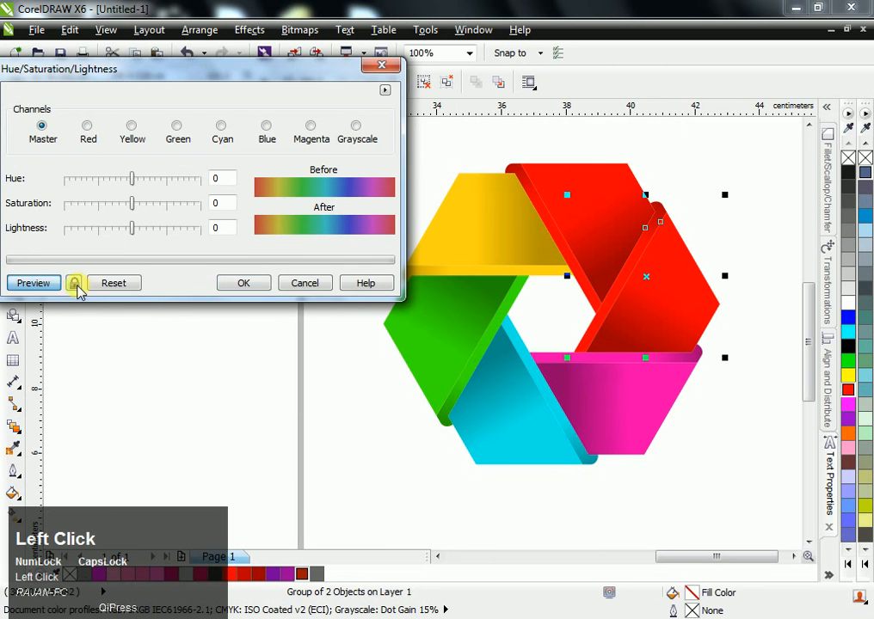
{"action": "left_click", "coordinate": [160, 181]}
{"action": "left_click", "coordinate": [83, 181]}
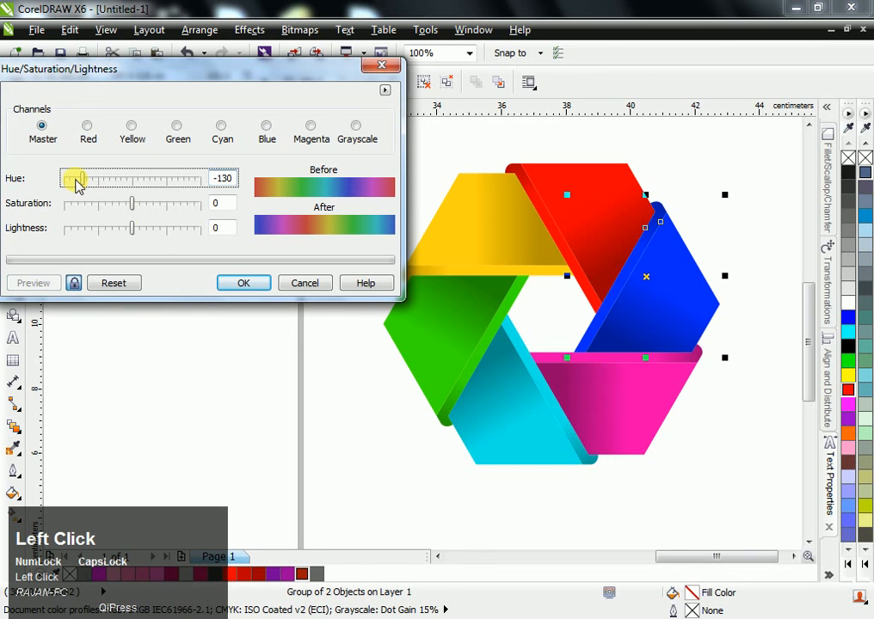
{"action": "left_click", "coordinate": [126, 229]}
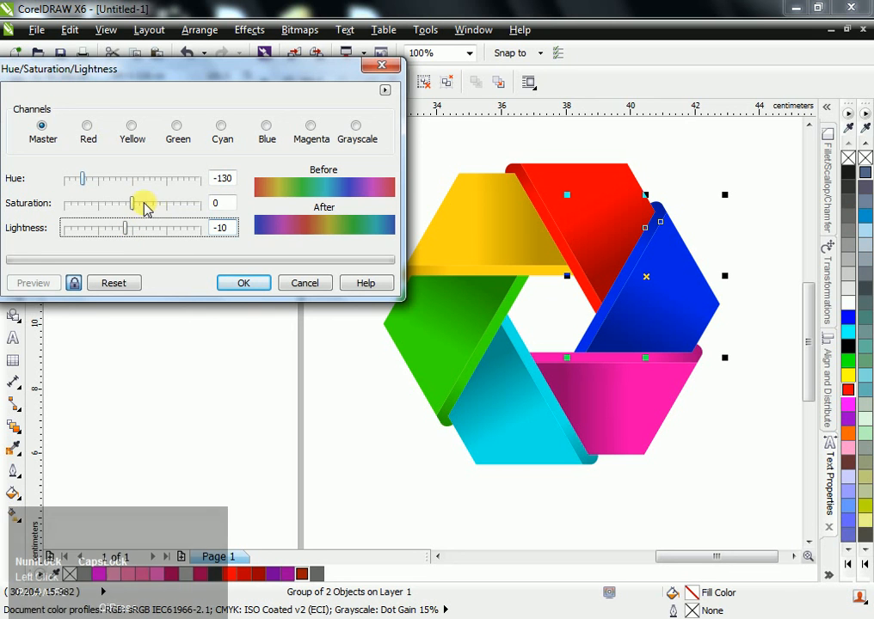
{"action": "left_click", "coordinate": [147, 204]}
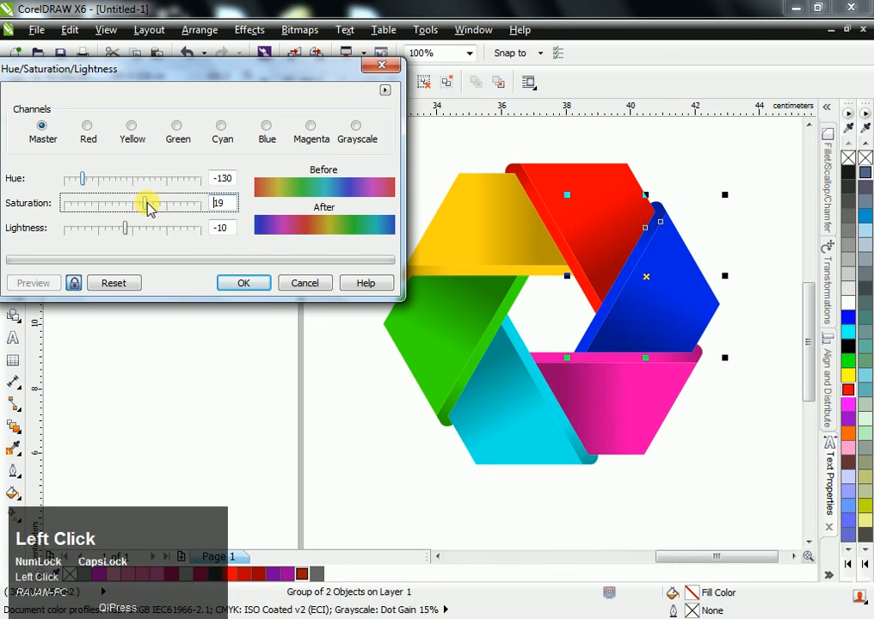
{"action": "left_click", "coordinate": [240, 284]}
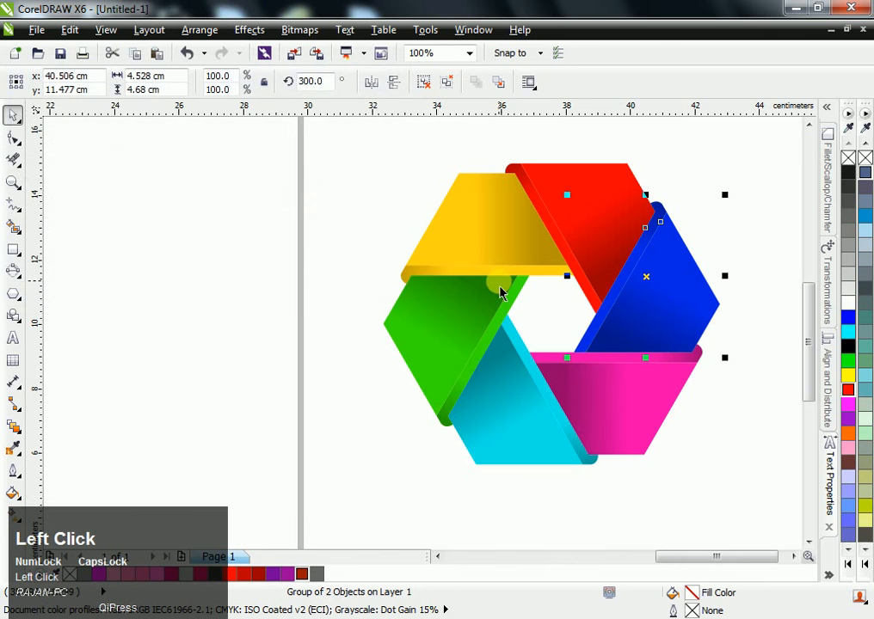
- Group all six coloured ribbon segments of the hexagon into one object and deselect it
{"action": "left_click", "coordinate": [377, 169]}
{"action": "left_click_drag", "start_coordinate": [351, 130], "coordinate": [750, 507]}
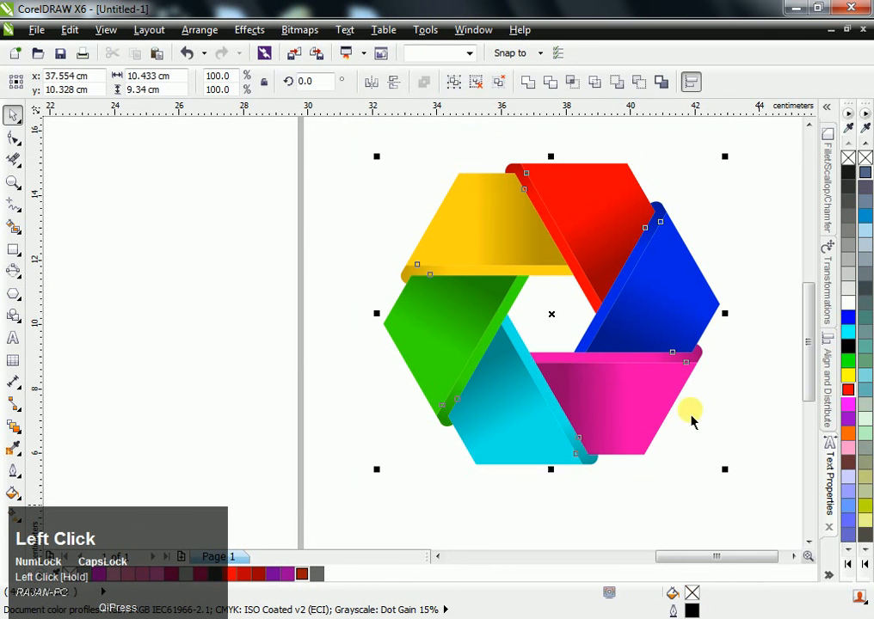
{"action": "left_click", "coordinate": [469, 57]}
{"action": "left_click", "coordinate": [454, 80]}
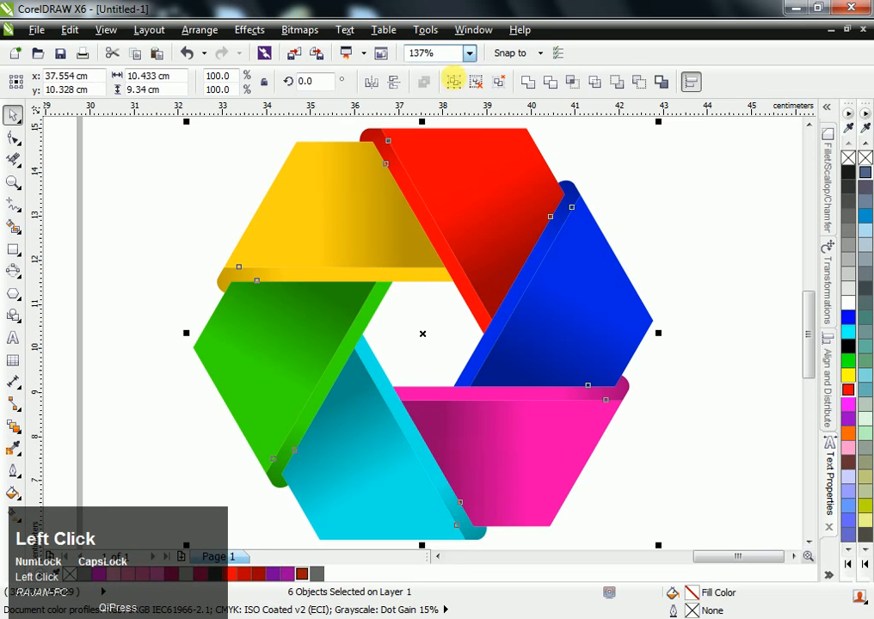
{"action": "left_click", "coordinate": [450, 82]}
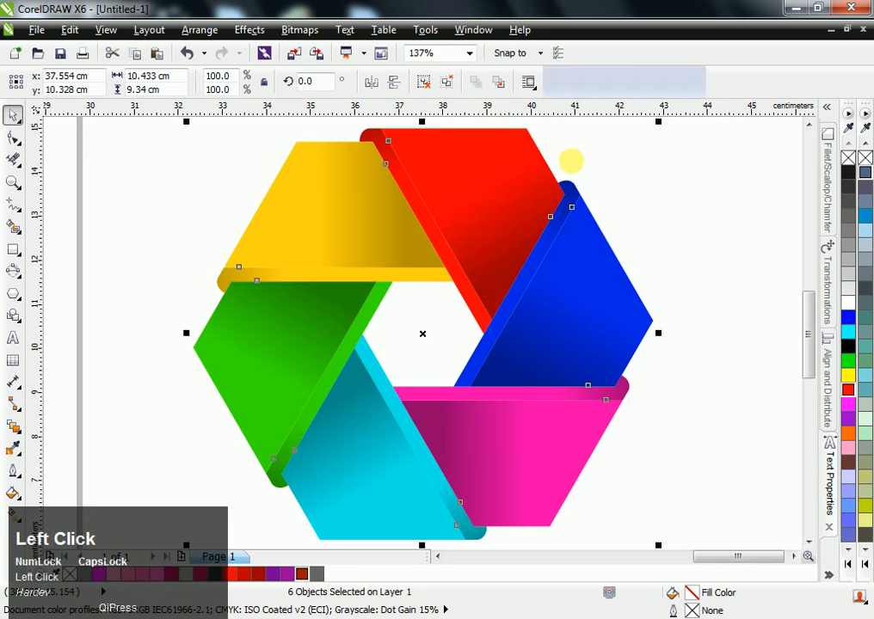
{"action": "left_click", "coordinate": [631, 182]}
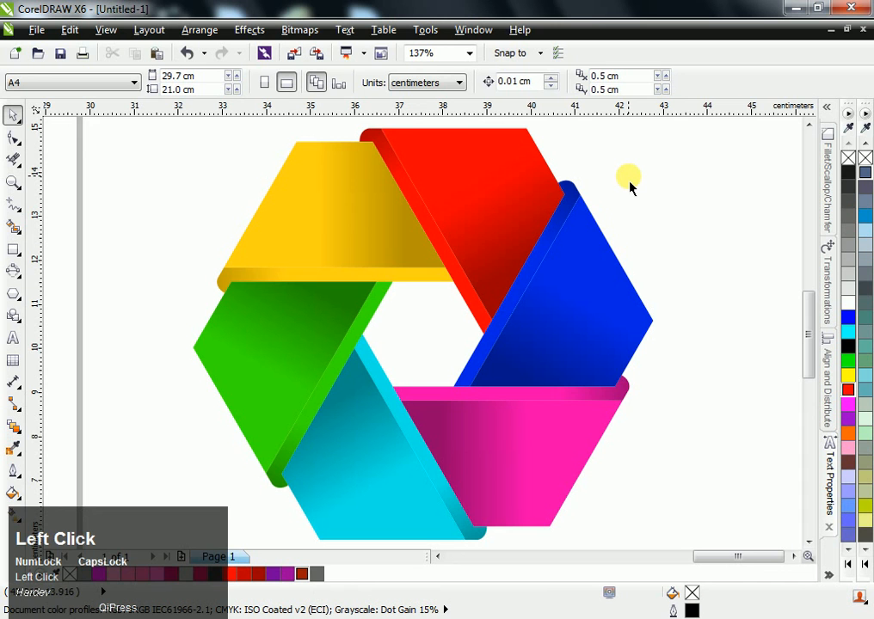